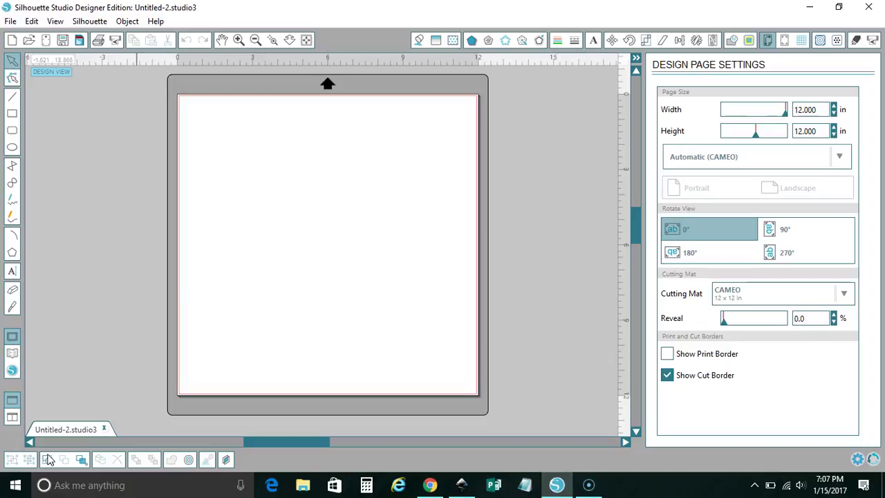
Minimize Silhouette Studio and select the ItsFridayYall zip file on the desktop
left_click(467, 280)
left_click(383, 276)
left_click(823, 16)
left_click(810, 8)
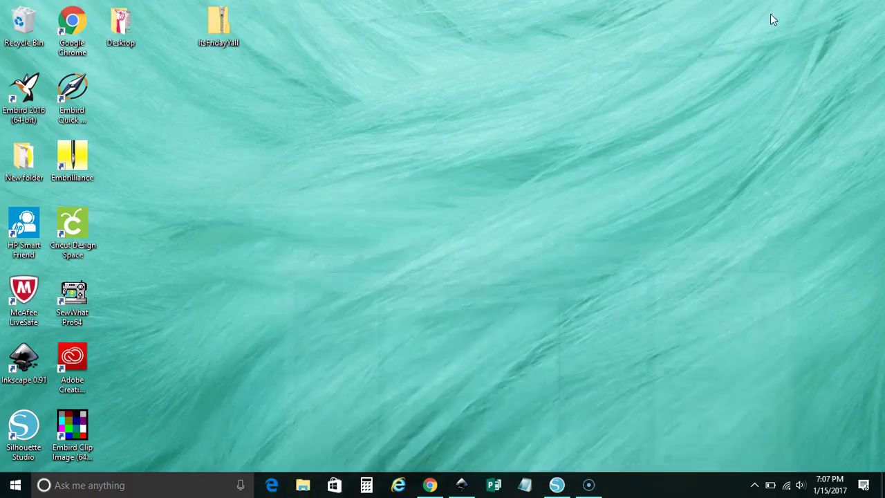
left_click(220, 34)
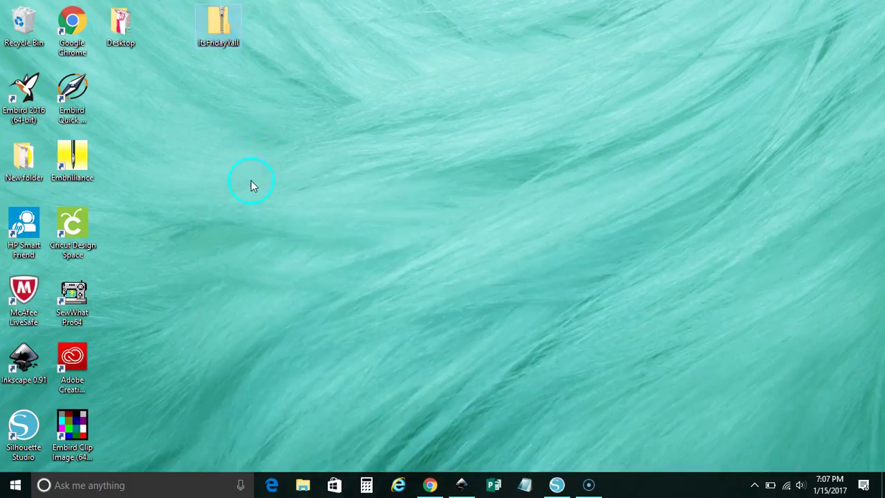
left_click(221, 26)
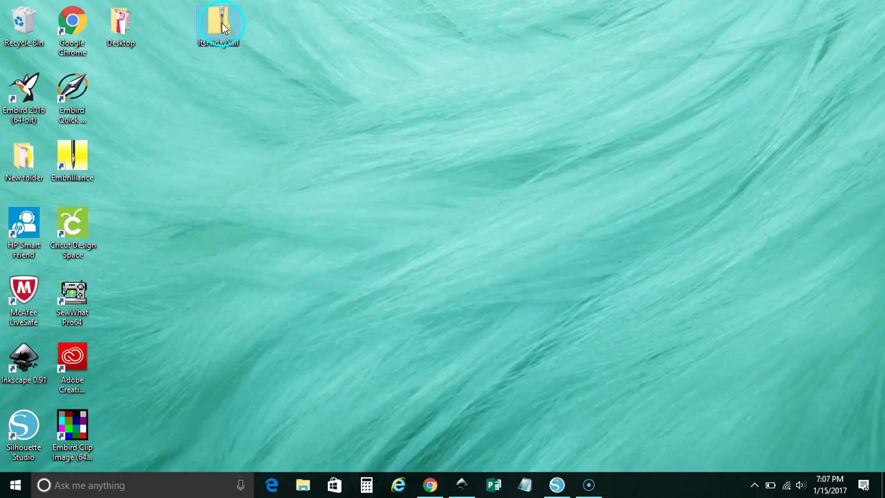
Switch to Chrome, review the It's Friday Y'all Margaritas product page and its file types, and return to the desktop
left_click(430, 485)
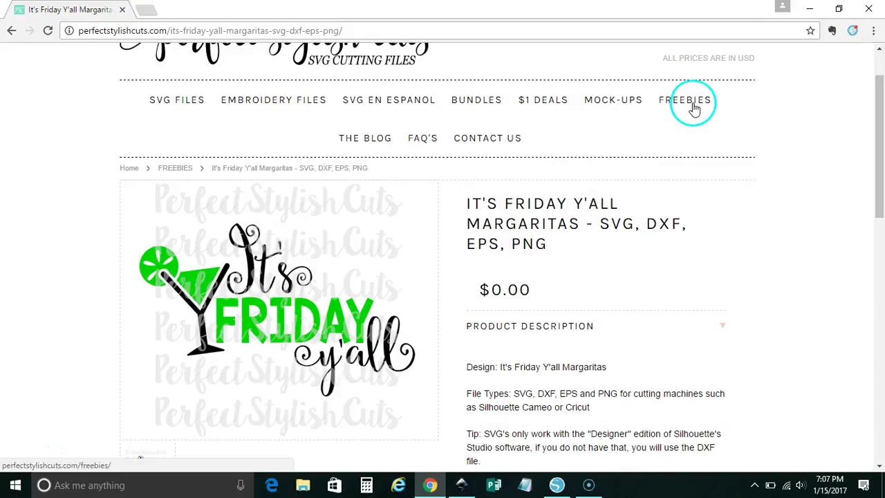
scroll(695, 108, "up", 1)
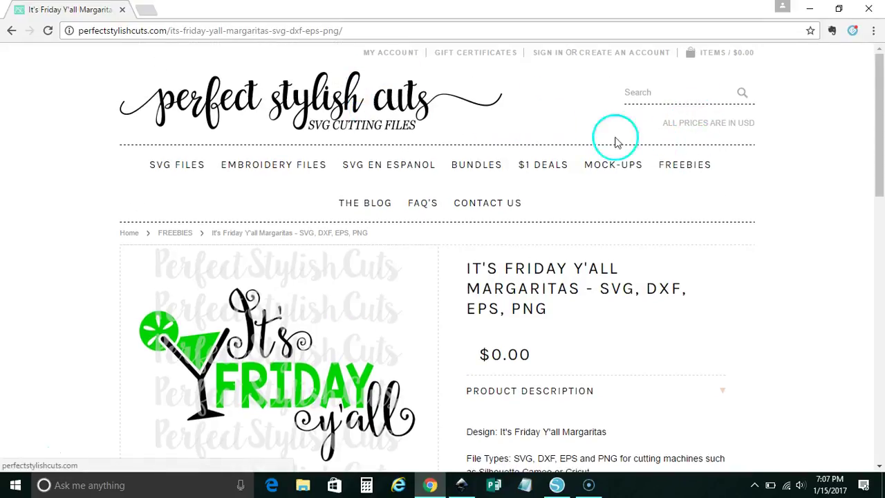
scroll(662, 242, "down", 2)
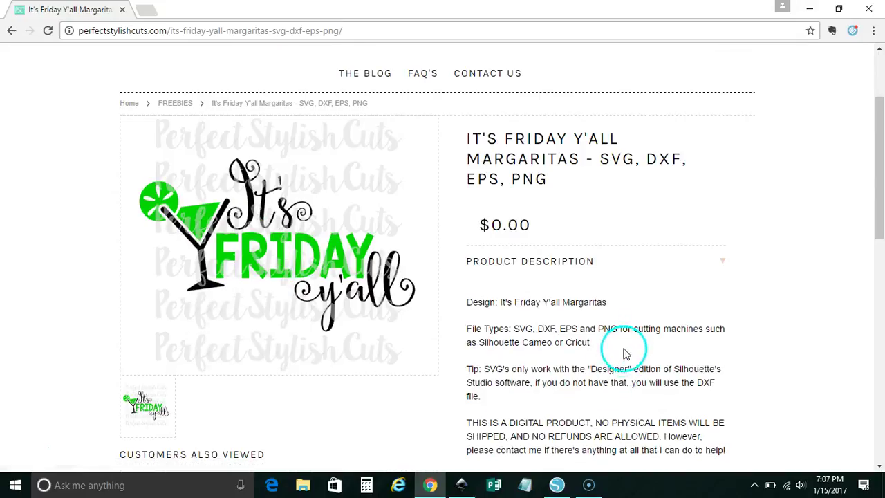
left_click(806, 8)
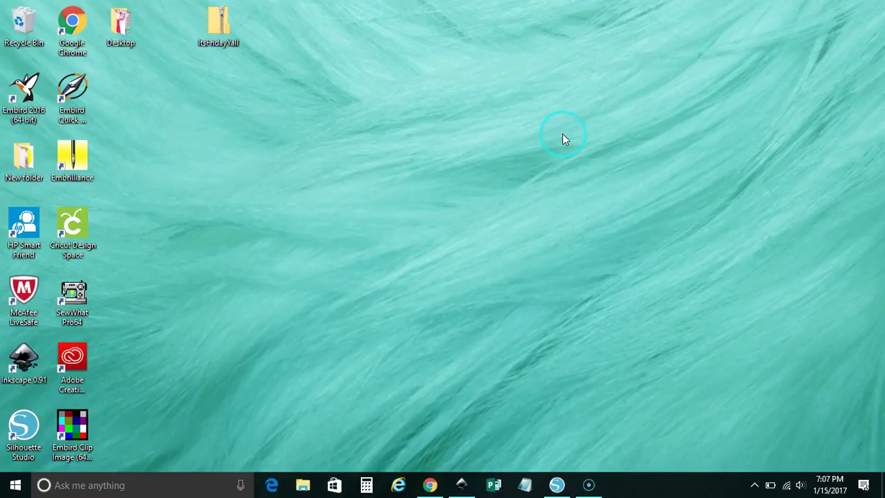
Extract all files from the ItsFridayYall zip archive directly into the Desktop folder
right_click(222, 28)
left_click(212, 30)
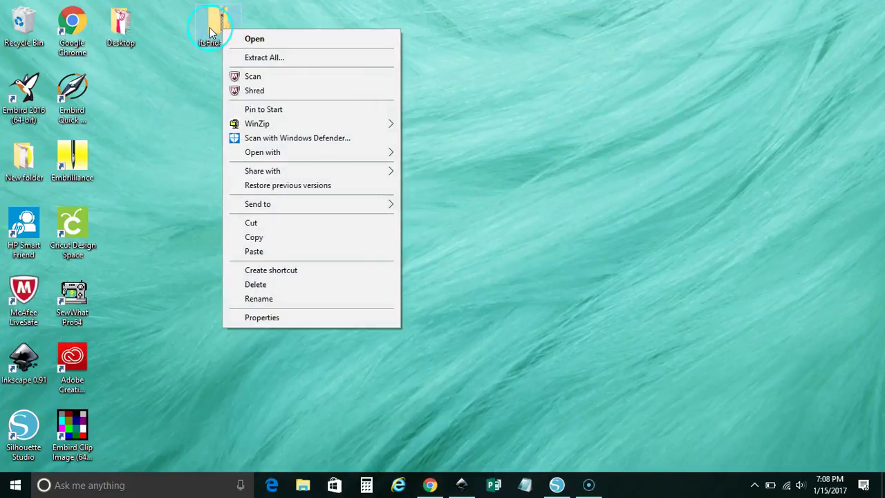
right_click(210, 30)
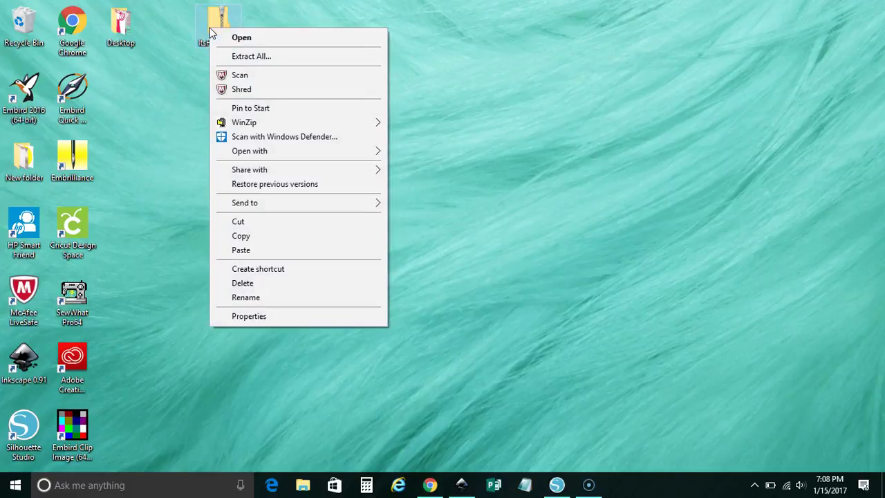
left_click(255, 56)
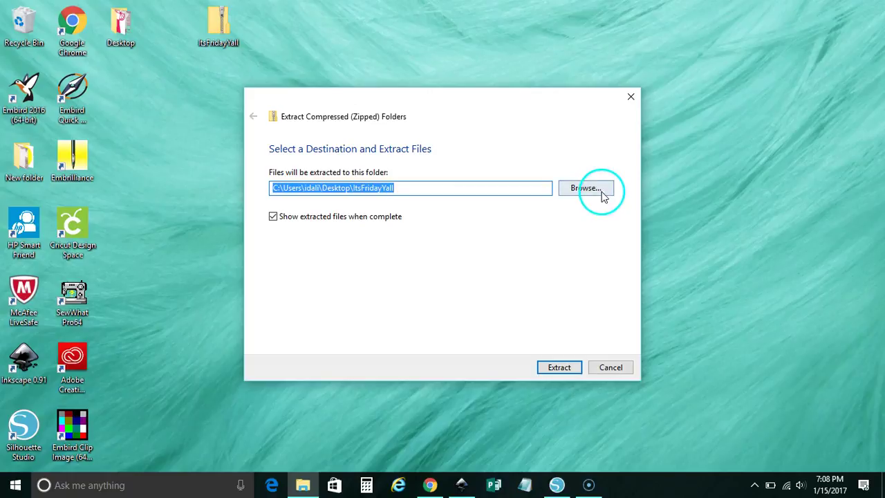
left_click(595, 191)
scroll(297, 307, "up", 2)
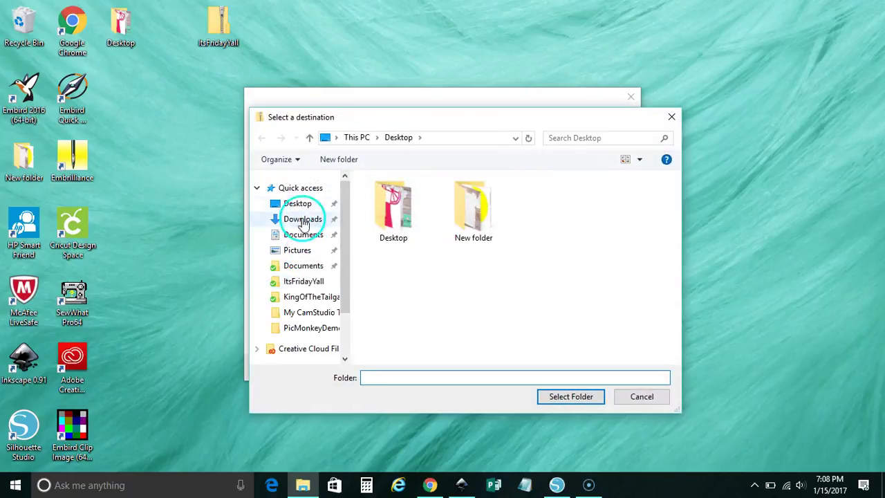
left_click(294, 204)
left_click(570, 396)
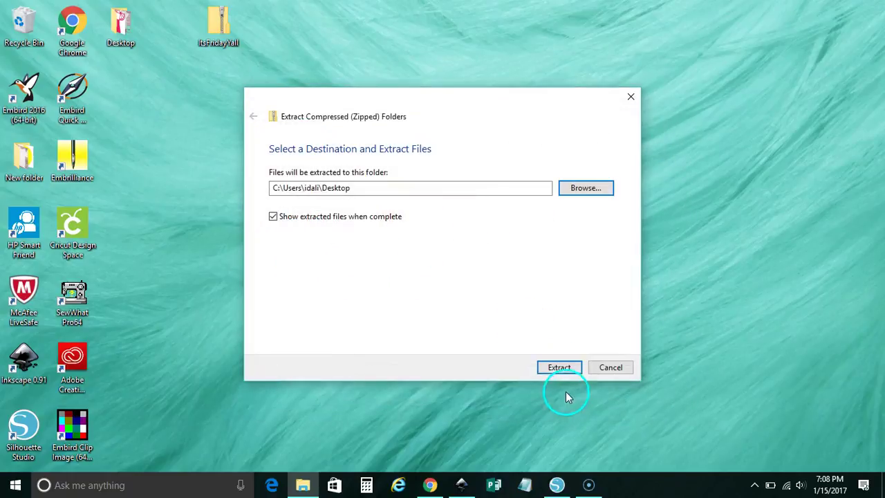
left_click(564, 370)
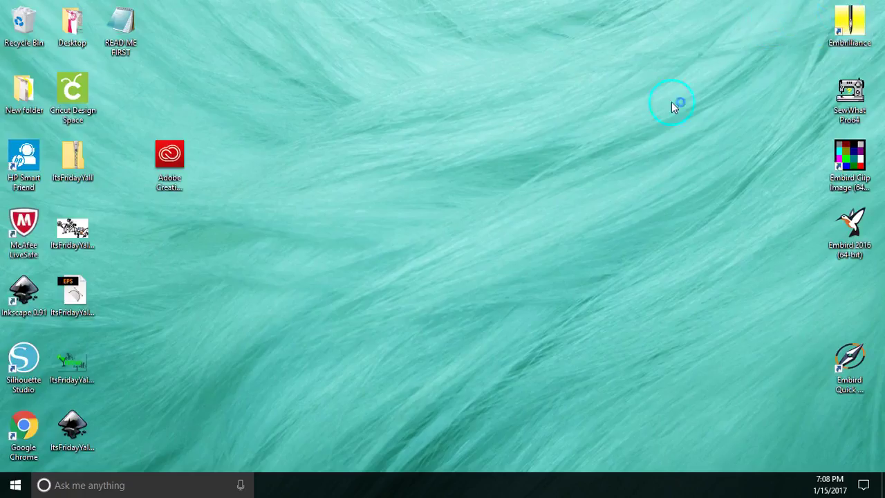
Inspect the extracted ItsFridayYall DXF, EPS, PNG and SVG files and the READ ME FIRST text file on the desktop
left_click_drag(112, 450, 60, 213)
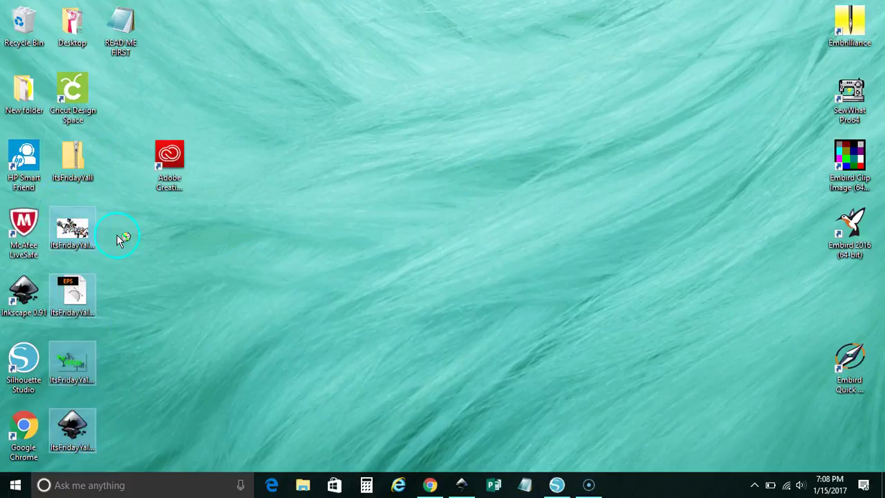
left_click(72, 227)
left_click(81, 283)
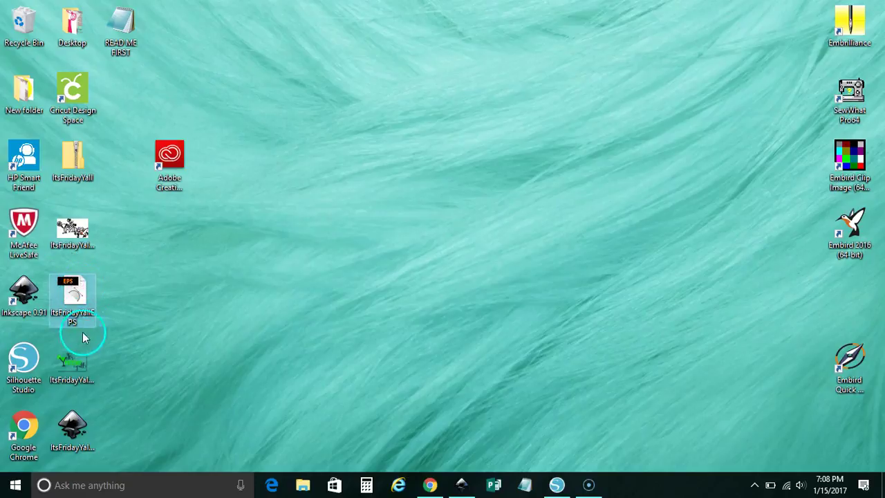
left_click(76, 378)
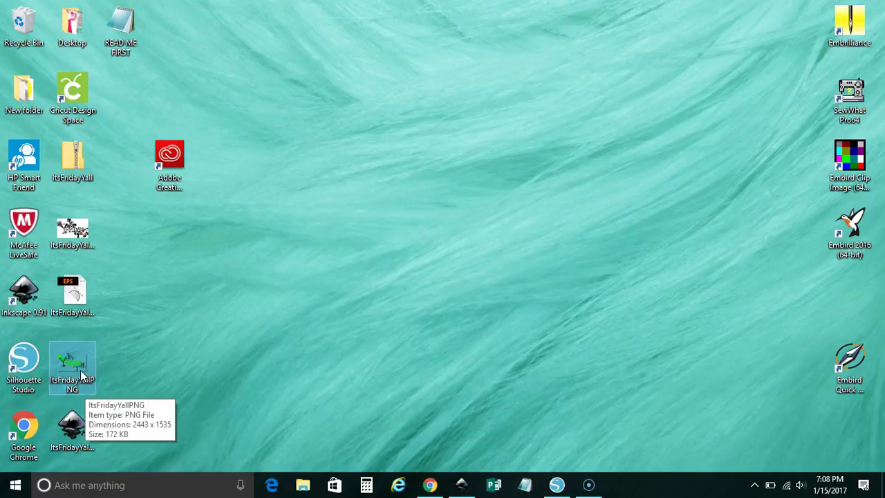
left_click(76, 432)
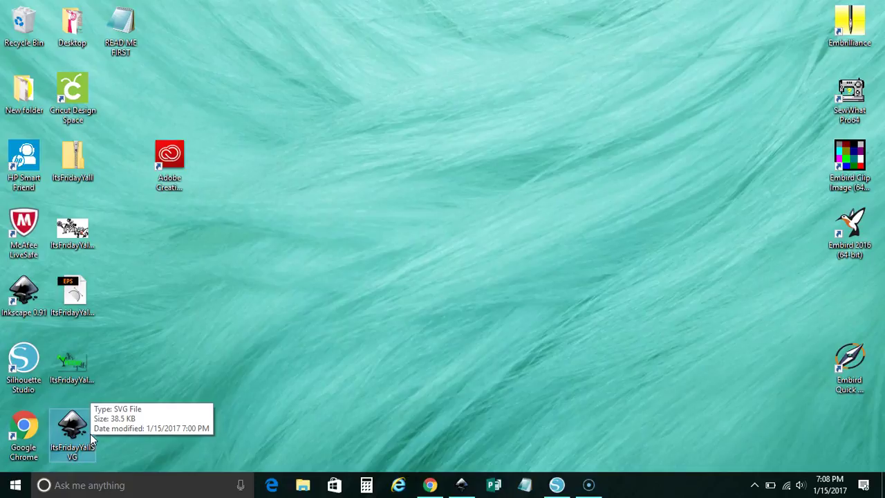
left_click(119, 38)
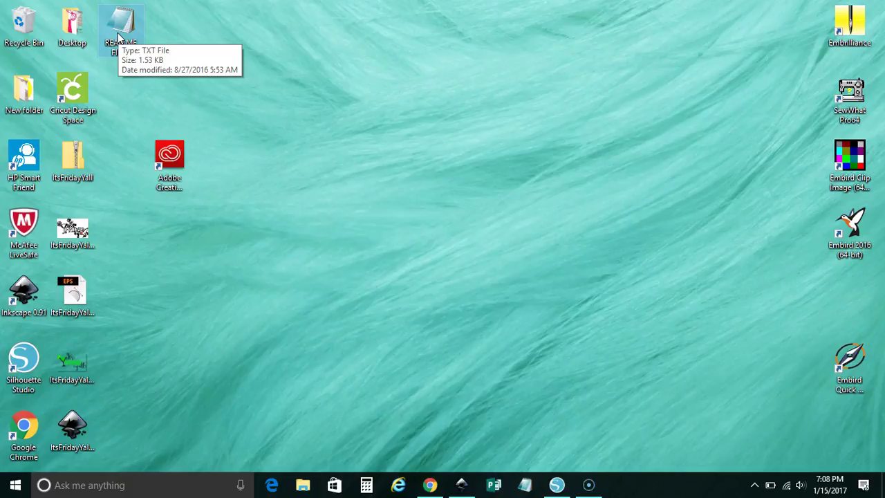
double_click(116, 34)
Switch to Silhouette Studio and open the ItsFridayYallDXF file from the desktop
left_click(557, 484)
left_click(216, 173)
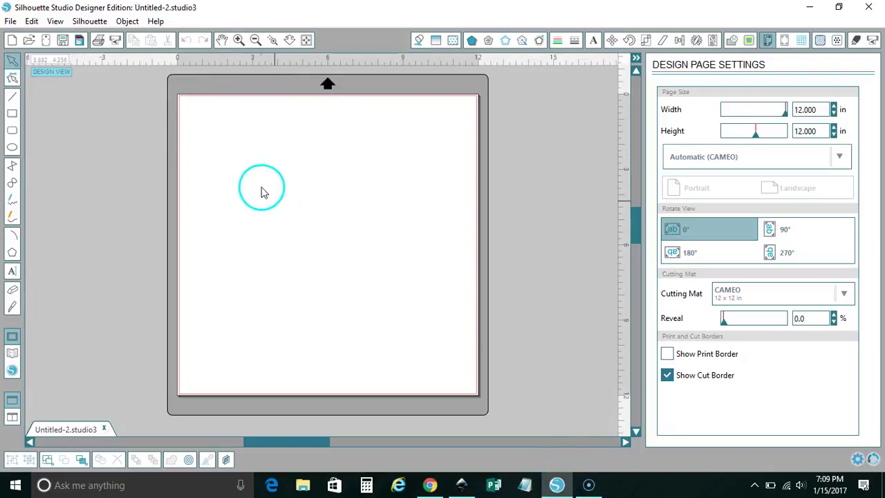
left_click(10, 21)
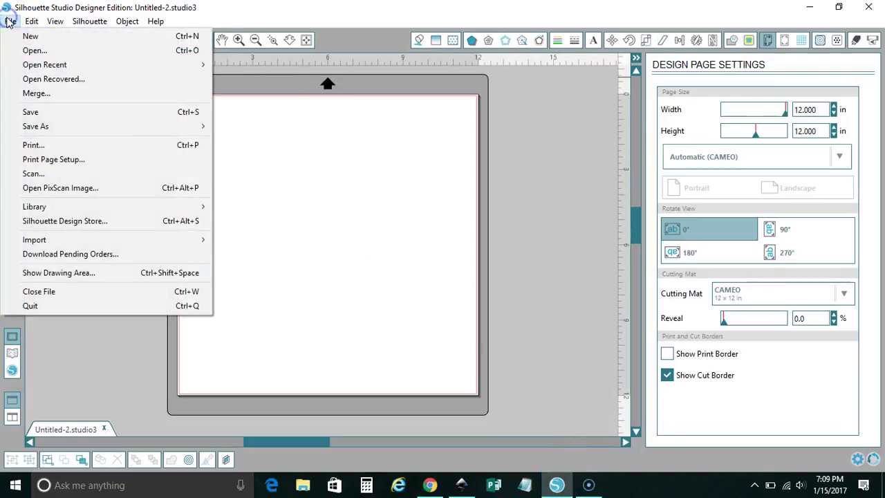
left_click(24, 50)
left_click(241, 121)
left_click(335, 266)
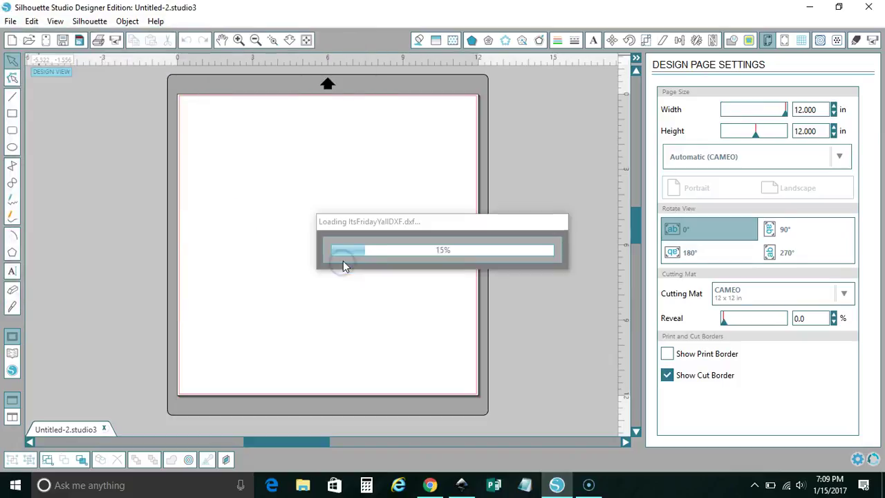
left_click(453, 310)
Select the whole DXF outline design and move it off the page to the right of the cutting mat
left_click_drag(524, 361, 230, 155)
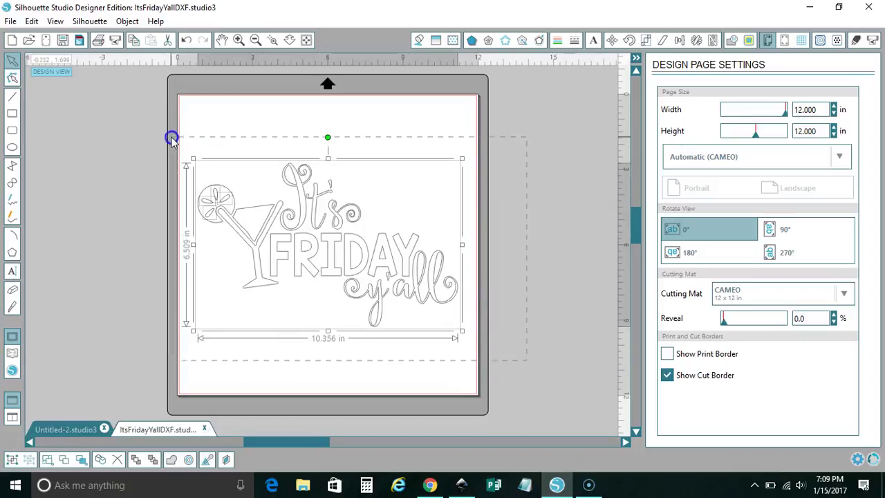
left_click_drag(241, 203, 544, 194)
left_click(231, 145)
Merge the ItsFridayYallSVG file from the desktop into the open DXF document
left_click(10, 21)
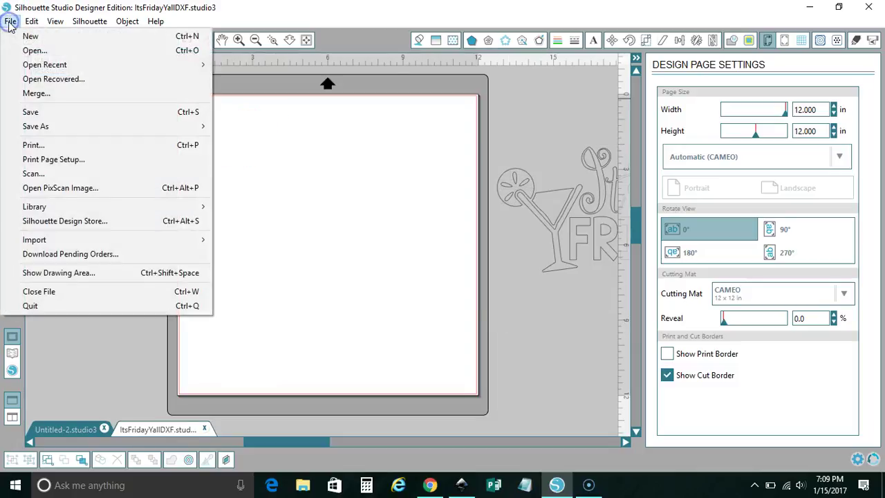
left_click(43, 94)
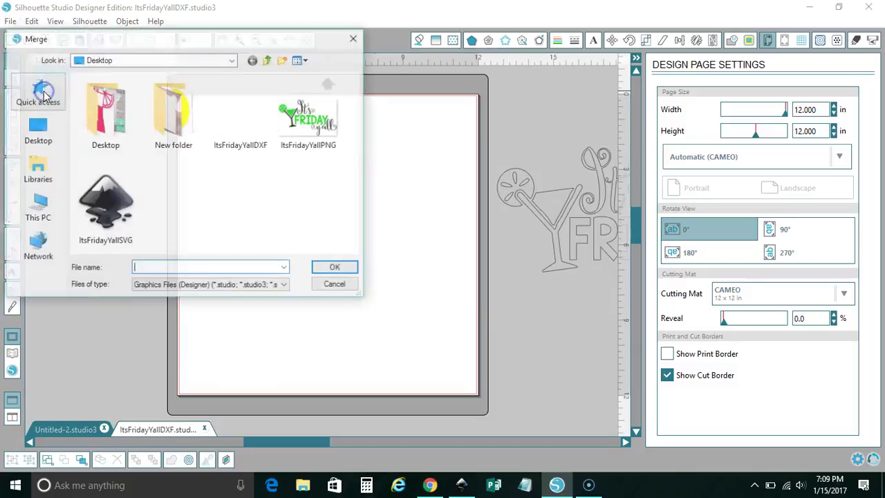
left_click(117, 214)
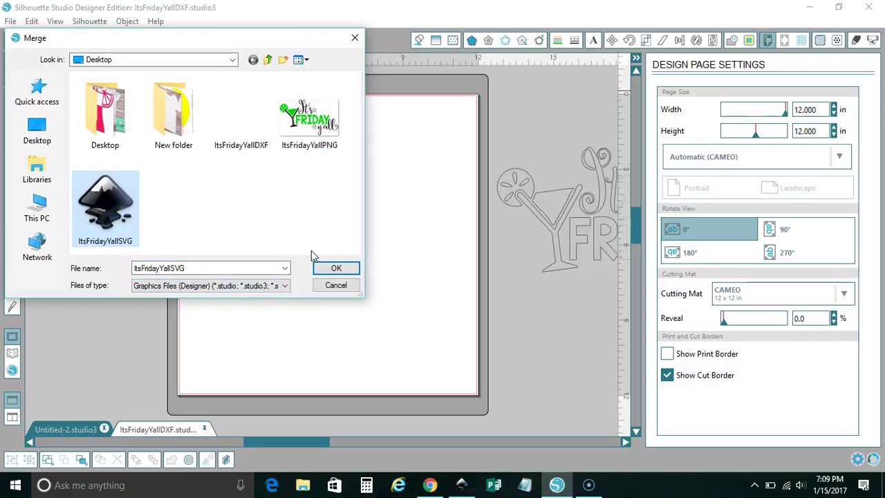
left_click(334, 269)
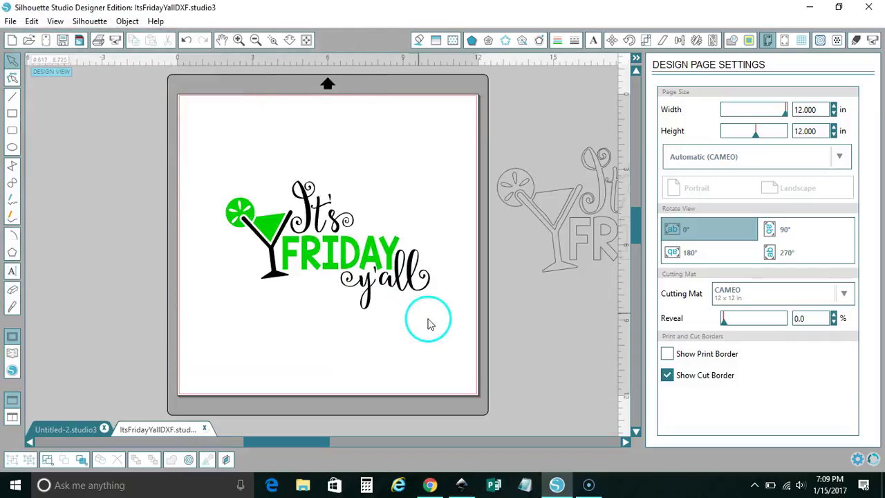
left_click(423, 314)
Move the coloured SVG design off the mat to the left and place the whole DXF outline design back on the page
left_click_drag(333, 238, 65, 210)
left_click(444, 132)
left_click(573, 198)
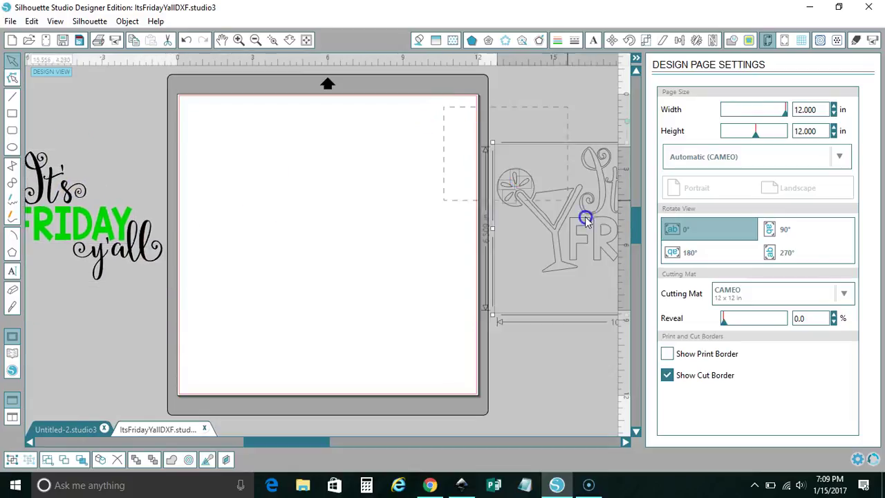
left_click_drag(574, 289, 275, 273)
left_click_drag(345, 441, 282, 453)
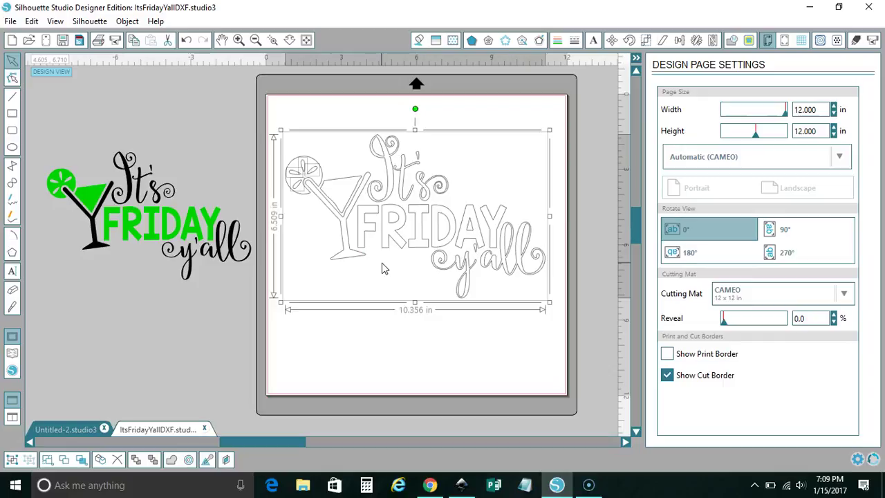
left_click(273, 346)
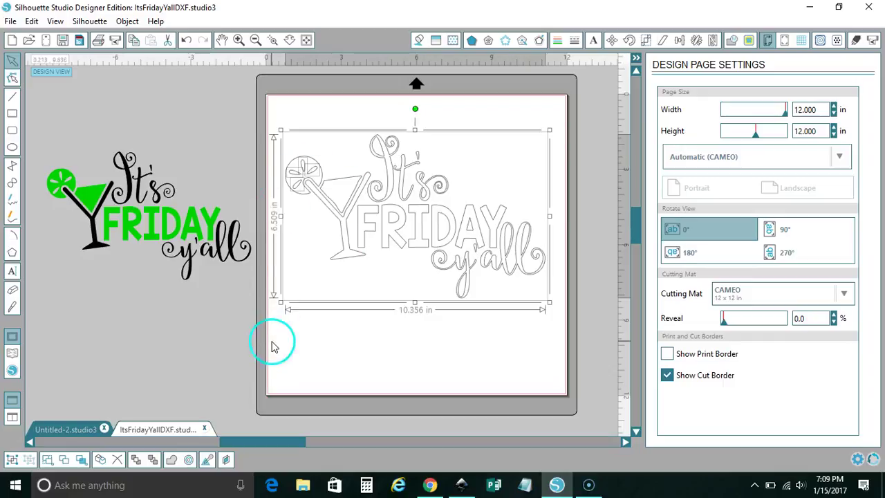
Ungroup the coloured SVG design beside the mat and deselect its pieces
left_click(188, 228)
right_click(190, 228)
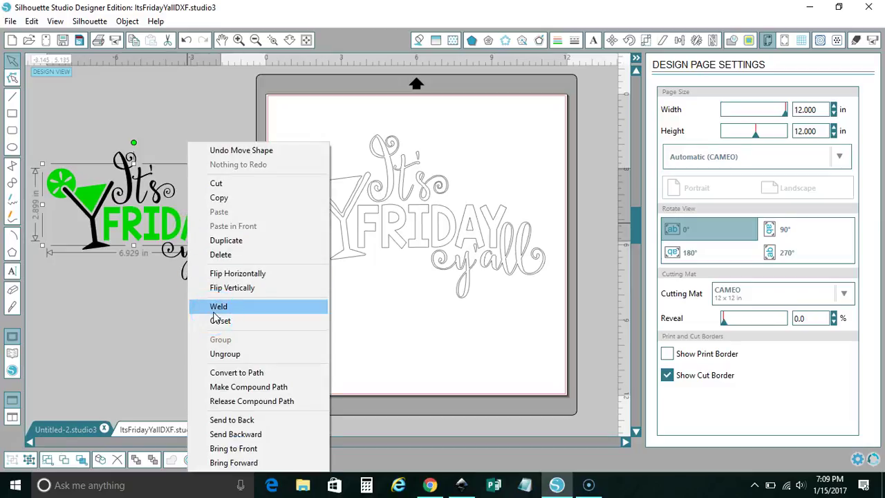
left_click(235, 354)
left_click(194, 311)
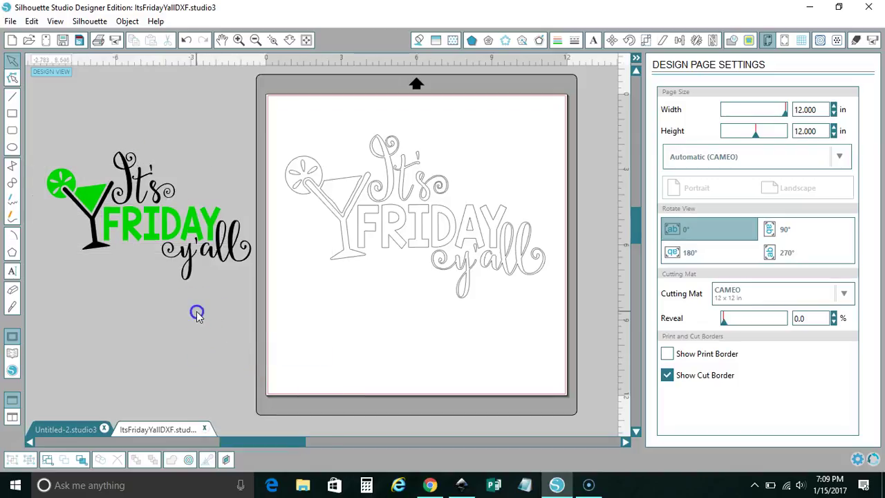
Move the black glass piece up beside "It's" and shift the black "It's y'all" lettering slightly, separately from the green pieces
left_click(200, 230)
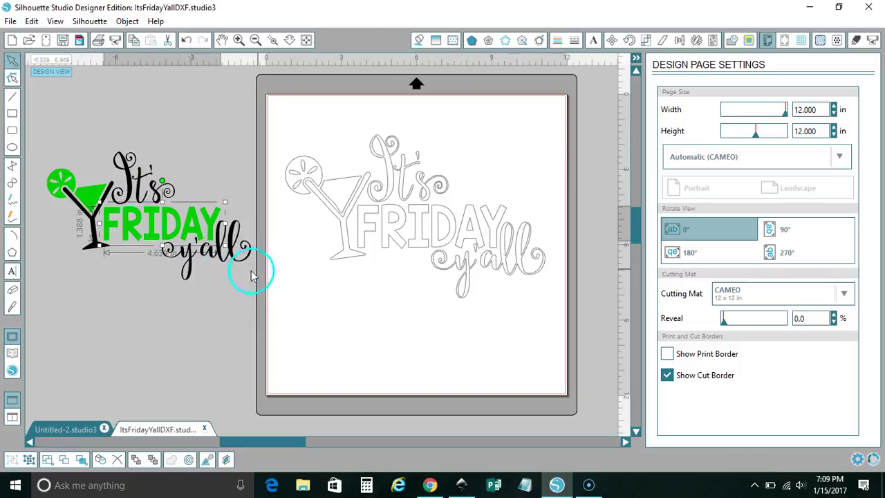
left_click(107, 190)
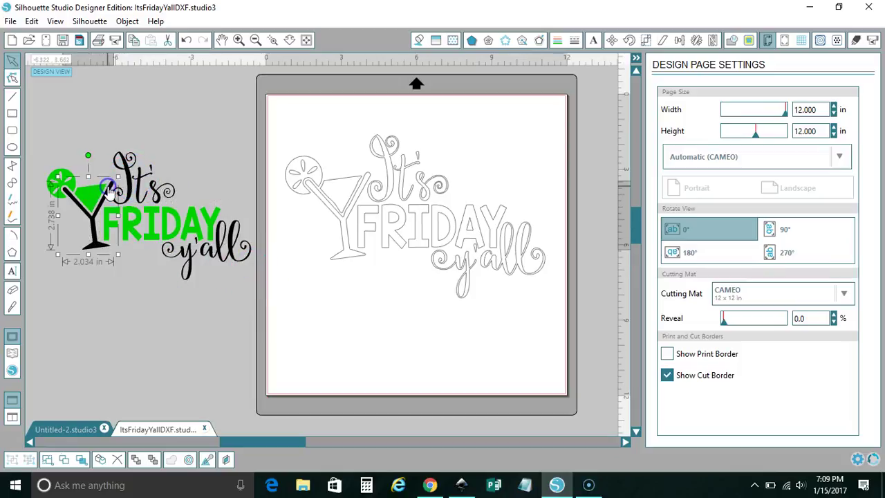
left_click_drag(110, 192, 213, 138)
mouse_move(224, 273)
left_mouse_down()
mouse_move(254, 199)
mouse_move(228, 216)
mouse_move(235, 261)
left_mouse_up()
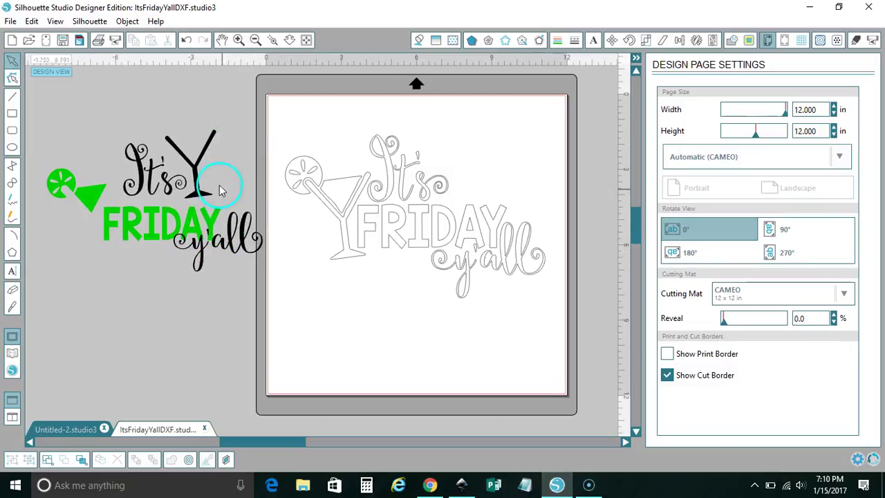
left_click(199, 169)
left_click(153, 178)
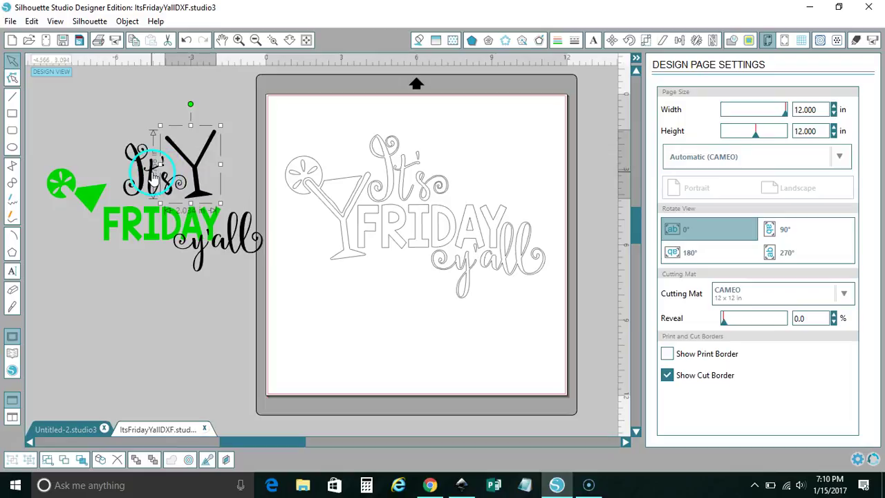
Try separating the colours by moving all the black pieces below the green ones and shifting the green pieces slightly
left_click_drag(153, 178, 66, 299)
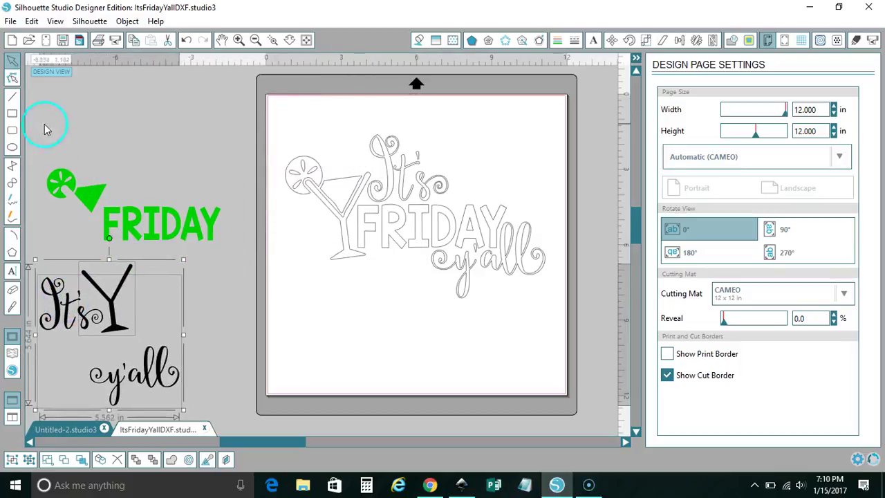
left_click_drag(43, 127, 231, 253)
mouse_move(191, 228)
left_mouse_down()
mouse_move(287, 190)
mouse_move(425, 173)
mouse_move(422, 166)
mouse_move(168, 249)
mouse_move(178, 235)
left_mouse_up()
left_click(235, 329)
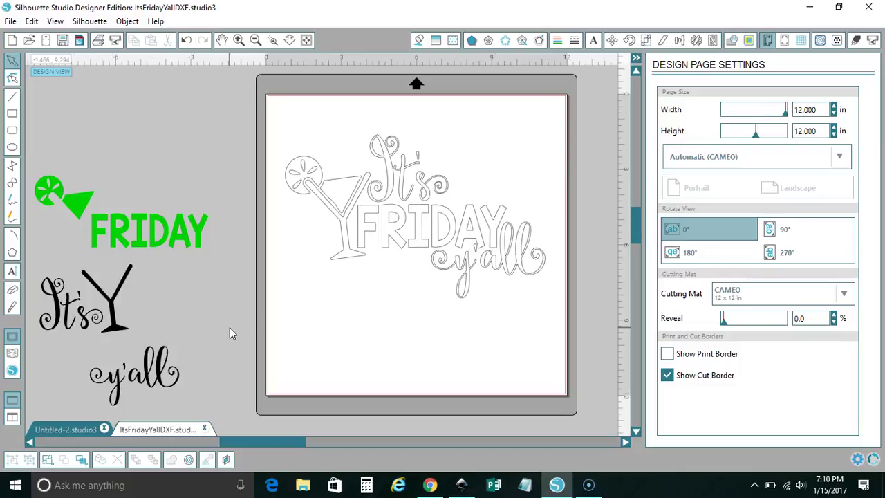
Undo the moves of the black and green pieces until the coloured SVG design is assembled again beside the mat
key("ctrl+z")
key("ctrl+z")
key("ctrl+z")
key("ctrl+z")
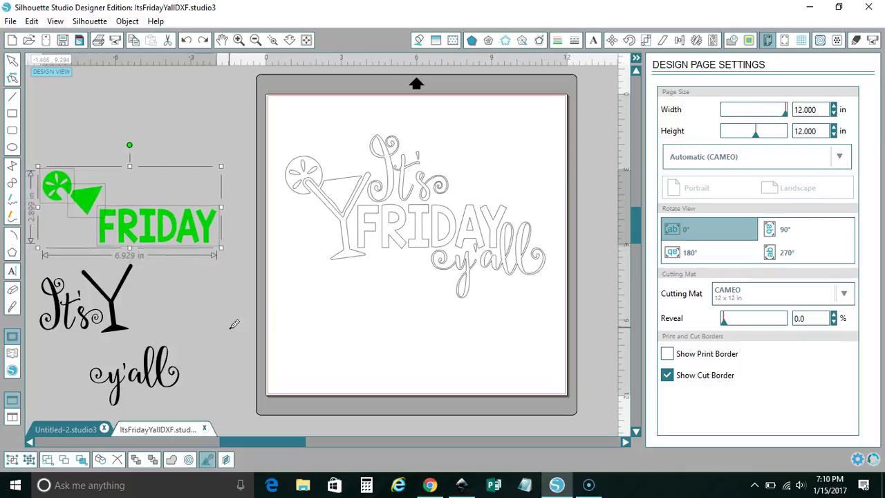
key("ctrl+z")
key("ctrl+z")
key("ctrl+z")
key("ctrl+z")
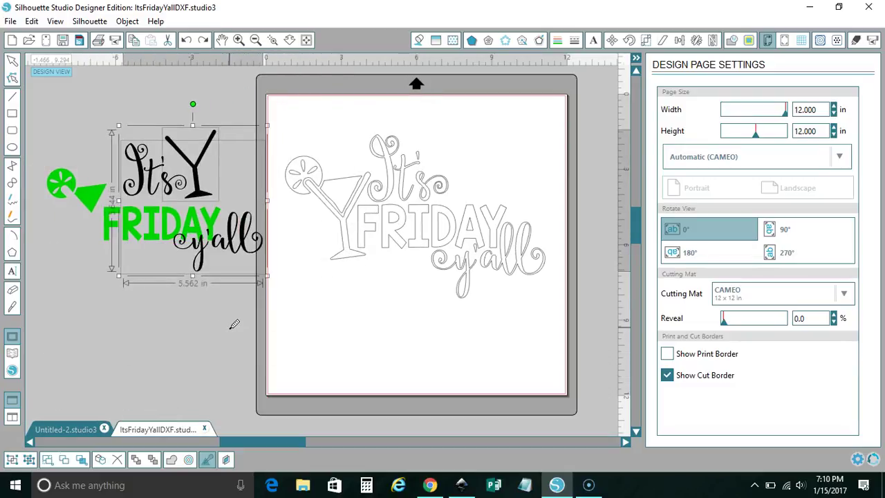
left_click(235, 324)
key("ctrl+z")
key("ctrl+z")
key("ctrl+z")
key("ctrl+z")
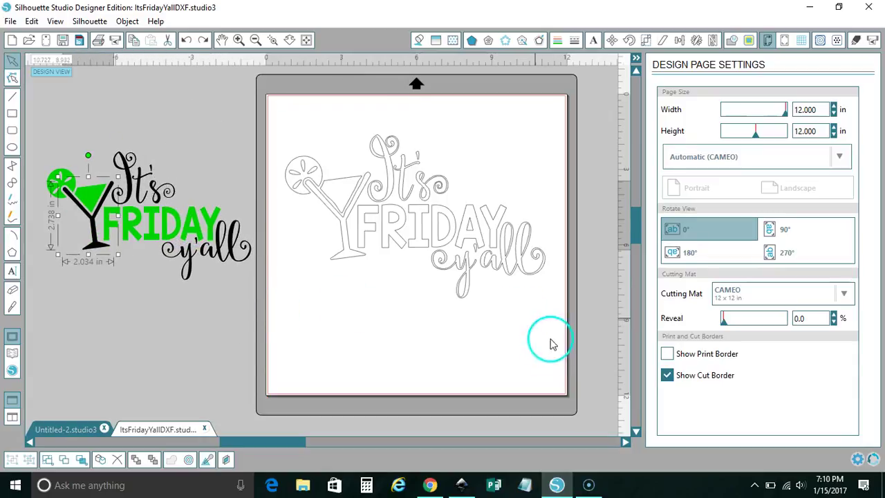
Move the whole DXF outline design up near the page's top edge and release its compound path
left_click_drag(605, 340, 270, 134)
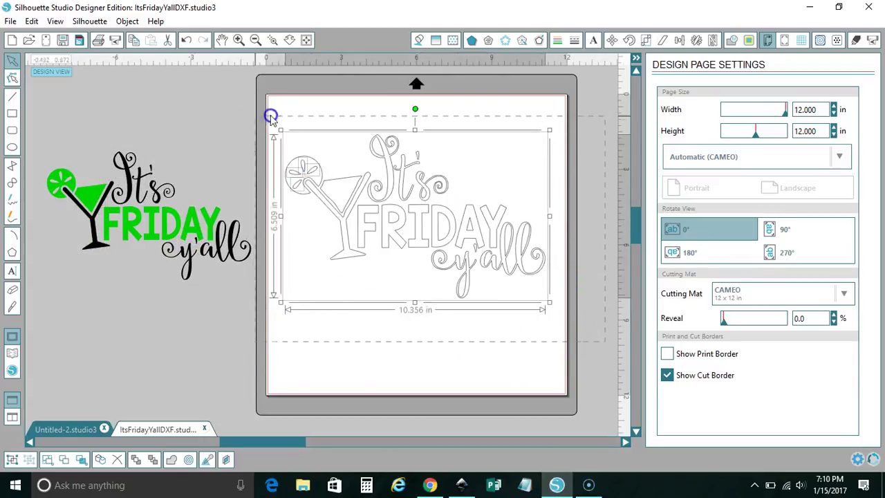
left_click_drag(351, 189, 347, 159)
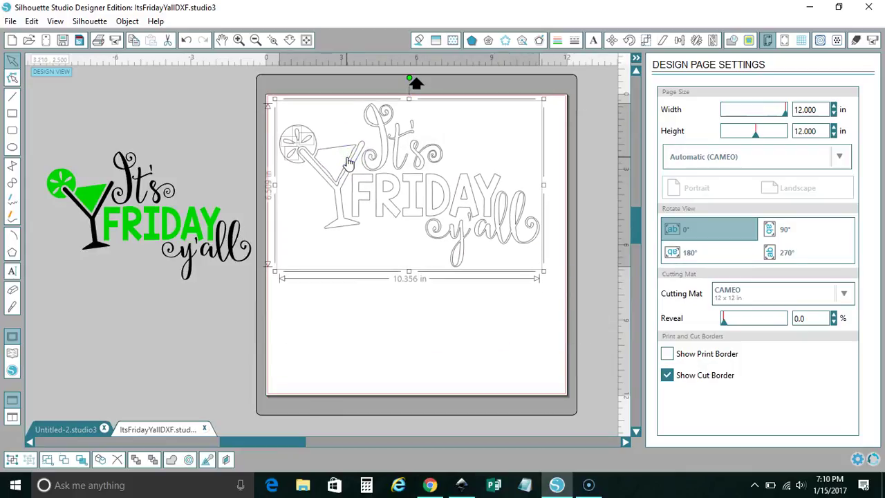
right_click(348, 161)
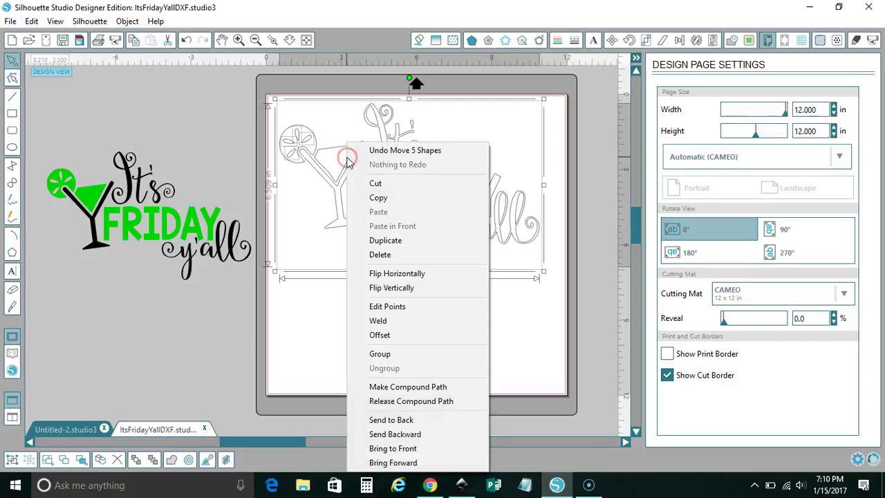
left_click(453, 401)
left_click(474, 369)
Move the inner loop of the "y" tail out of the DXF lettering, then undo that move
left_click(503, 253)
left_click(455, 250)
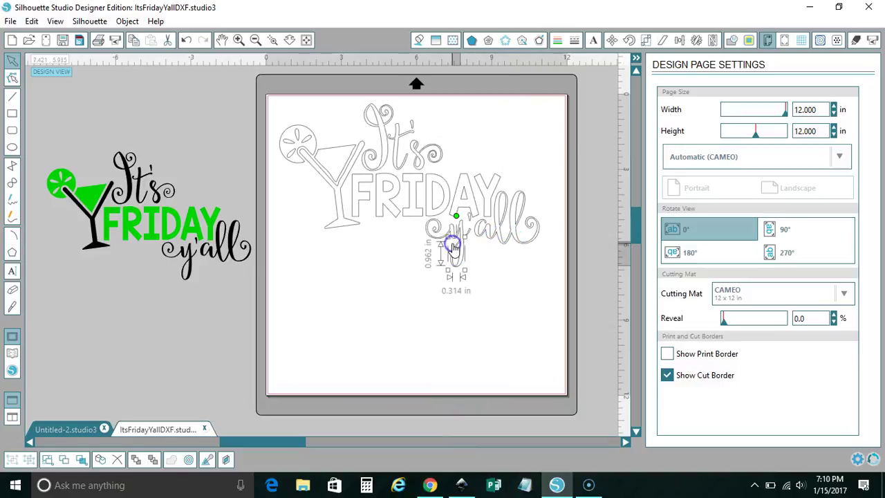
left_click(459, 256)
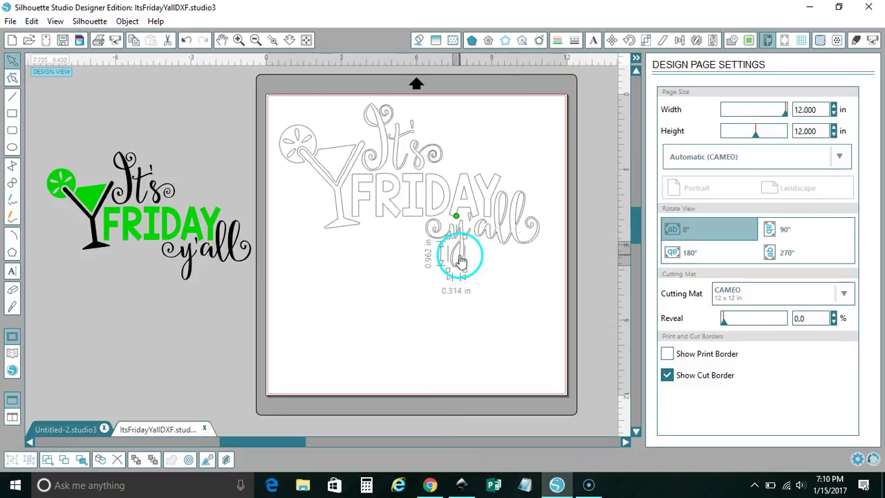
left_click_drag(460, 258, 476, 277)
left_click_drag(489, 235, 529, 269)
key("ctrl+z")
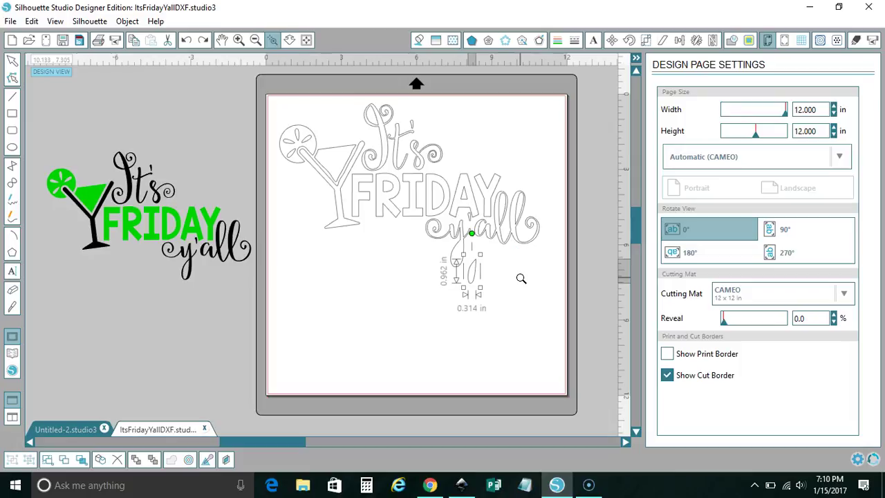
key("ctrl+z")
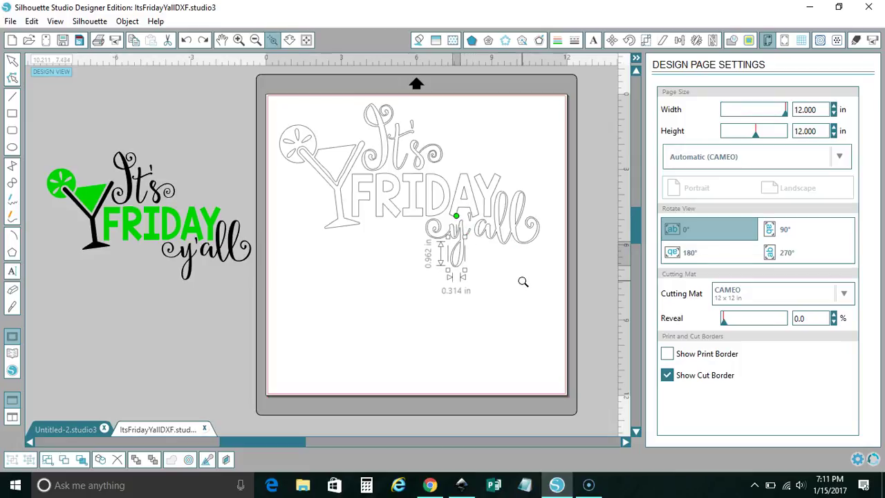
Combine all the outline pieces of "It's" in the DXF design into one compound path
left_click(15, 61)
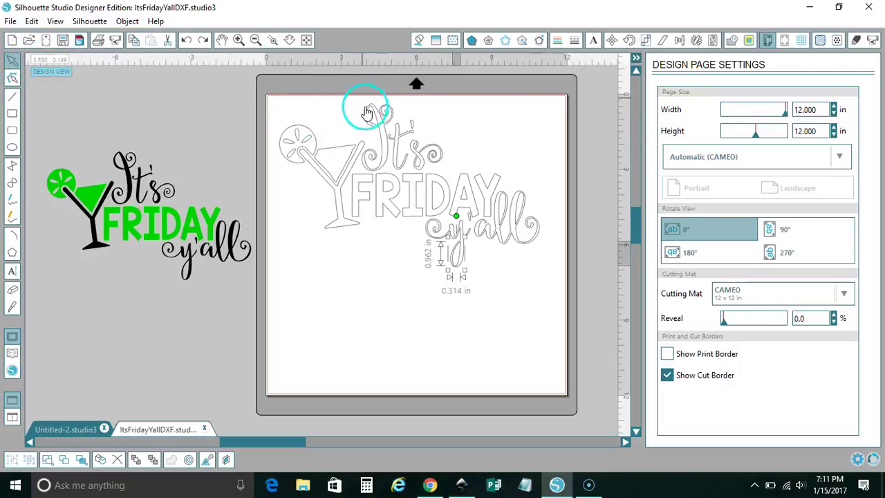
left_click_drag(446, 144, 374, 110)
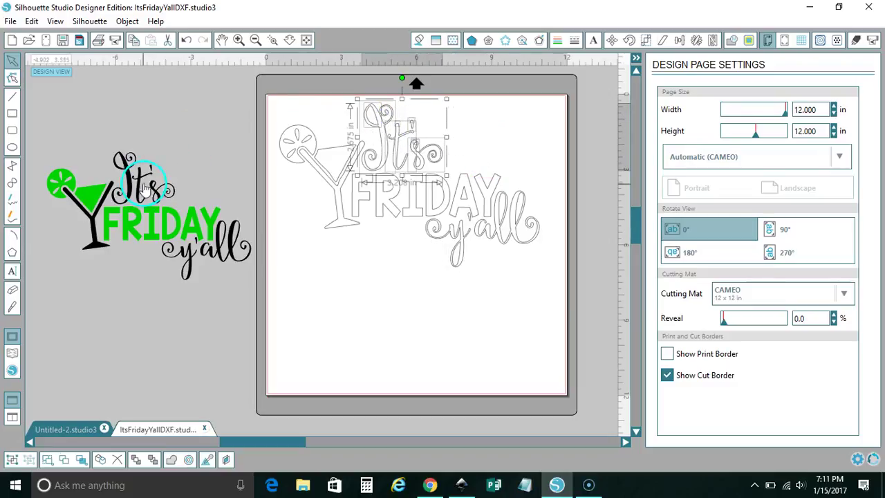
left_click(484, 149)
left_click_drag(465, 166, 386, 122)
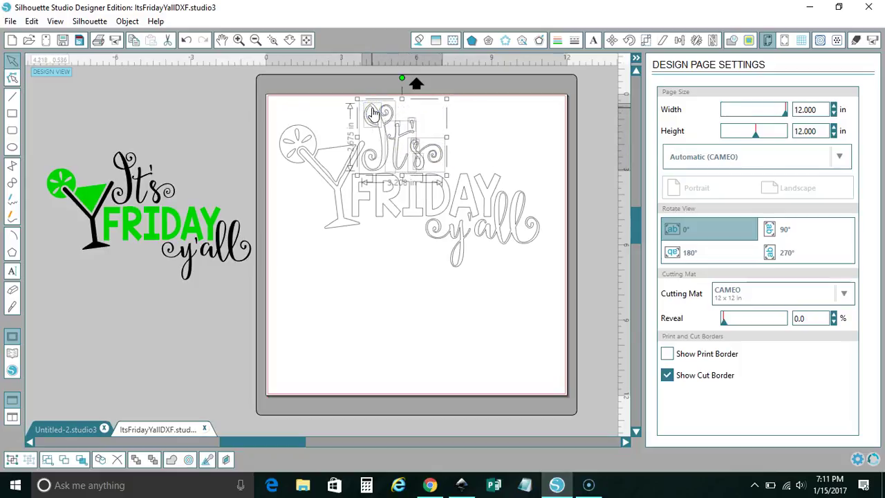
right_click(373, 113)
left_click(455, 354)
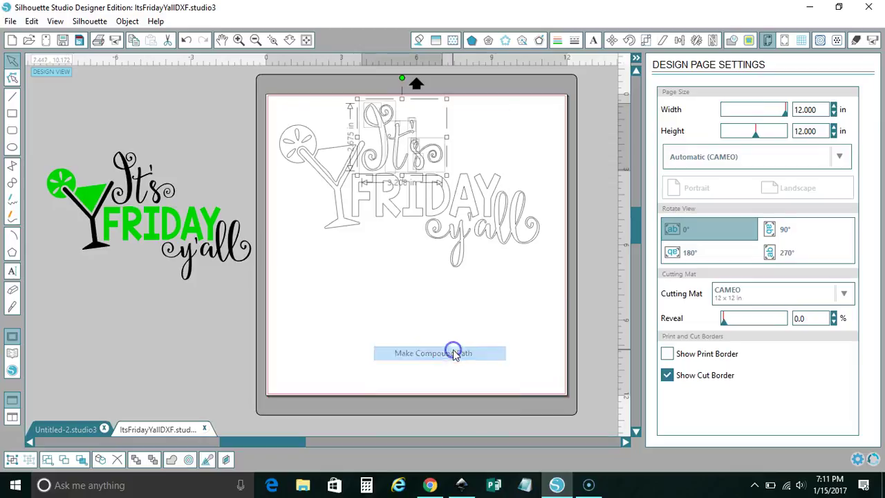
left_click_drag(438, 132, 427, 152)
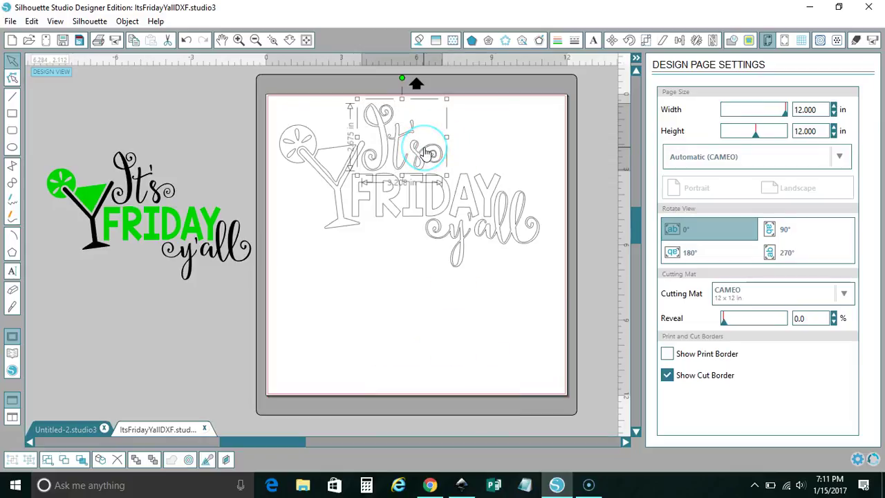
Fill the "It's" lettering on the page with black
left_click(419, 39)
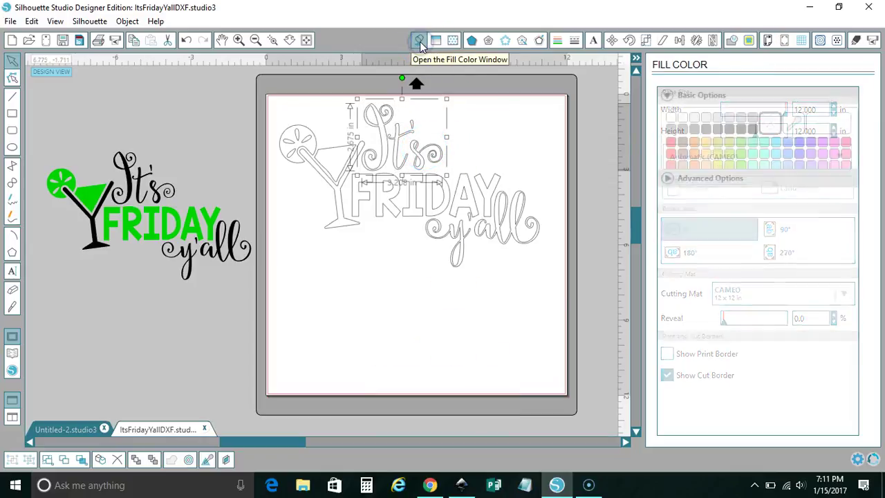
left_click(753, 129)
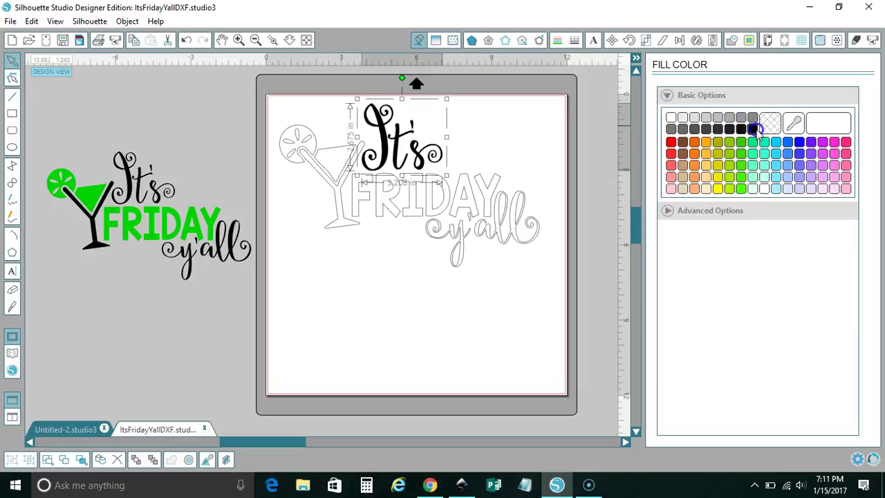
mouse_move(433, 154)
left_mouse_down()
mouse_move(448, 191)
mouse_move(422, 135)
mouse_move(430, 154)
left_mouse_up()
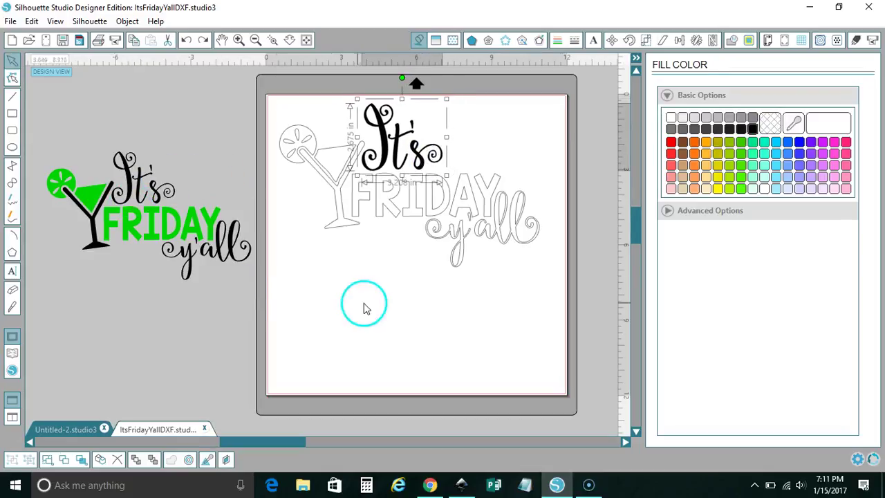
Combine all the outline pieces of "y'all" in the DXF design into one compound path
left_click(359, 210)
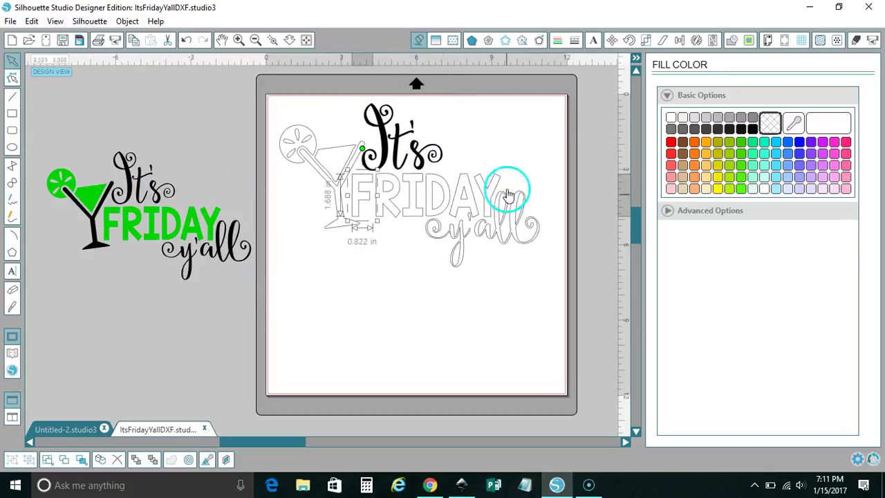
left_click_drag(555, 266, 426, 229)
mouse_move(515, 203)
left_mouse_down()
mouse_move(567, 192)
mouse_move(525, 225)
left_mouse_up()
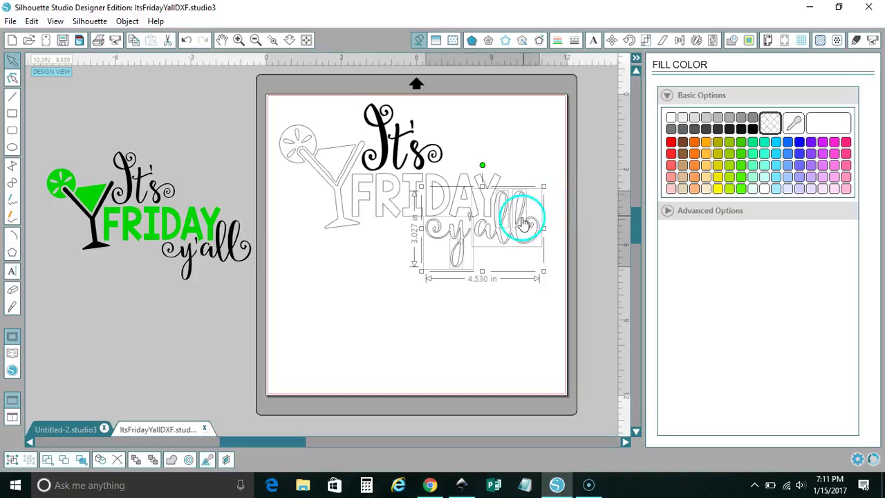
right_click(508, 229)
left_click_drag(504, 283, 431, 225)
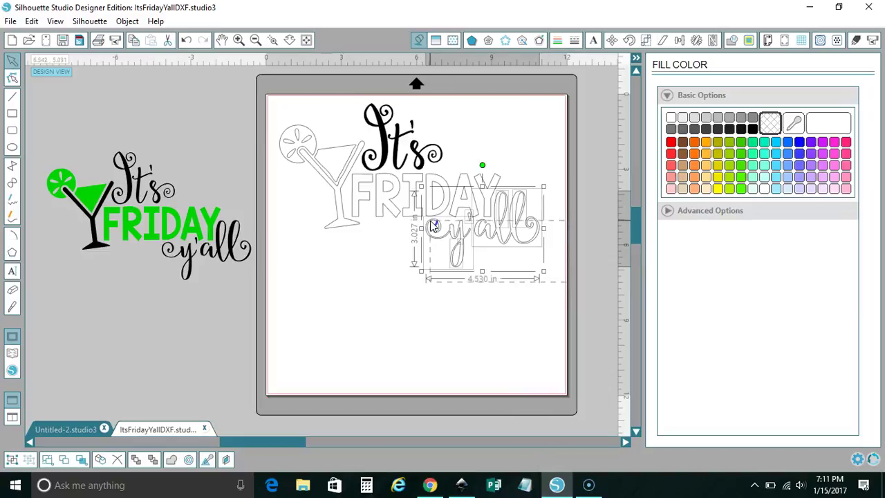
right_click(496, 233)
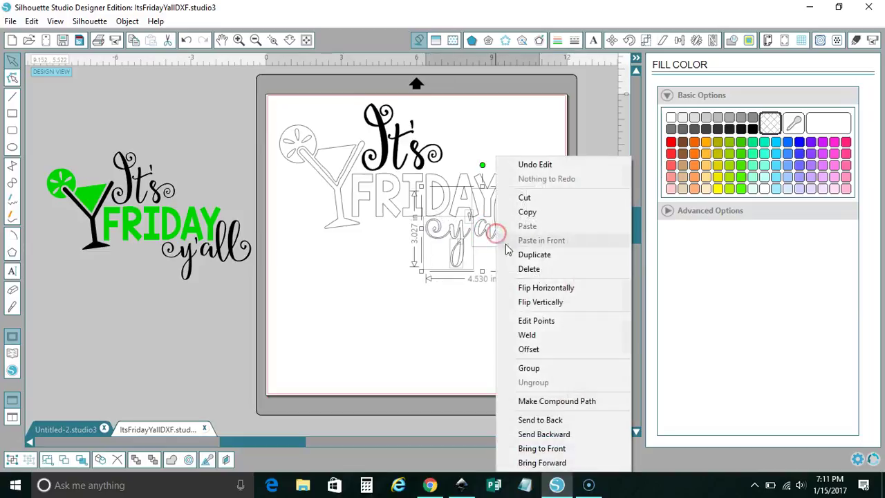
left_click(551, 403)
Fill the "y'all" lettering on the page with black and deselect it
left_click(714, 154)
left_click(753, 130)
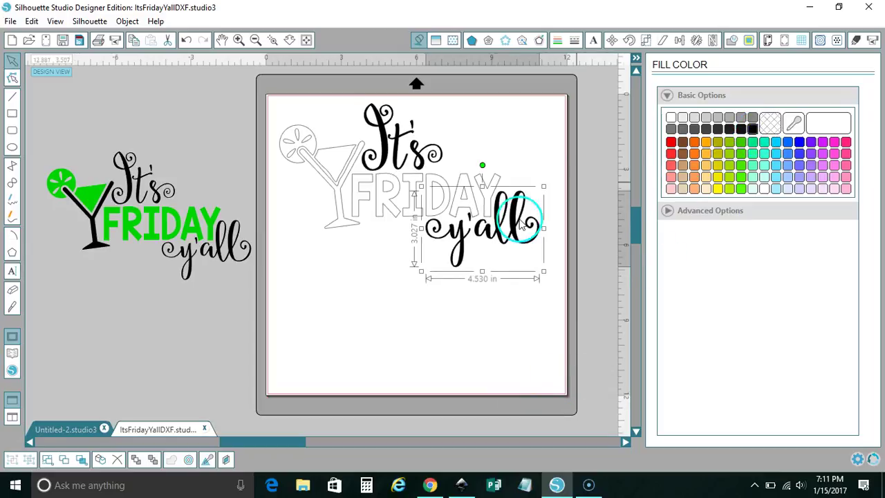
left_click(440, 341)
Fill the martini glass outline on the page with black and deselect it
left_click(332, 232)
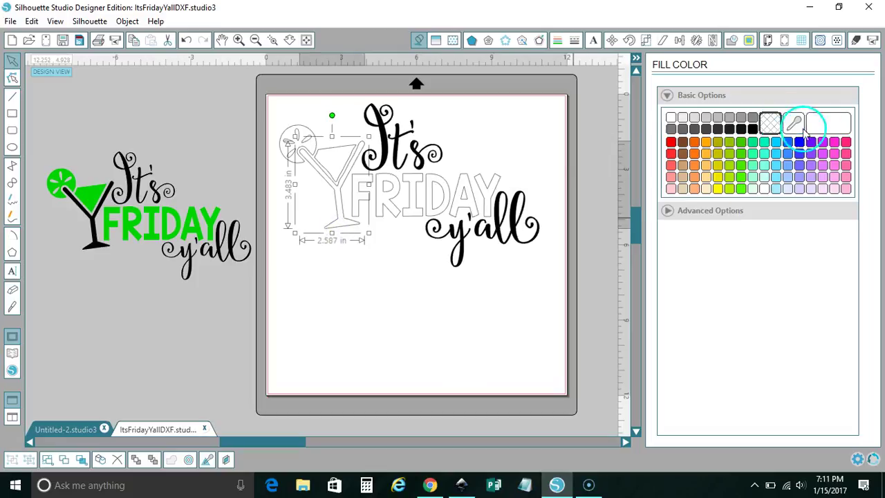
left_click(753, 128)
left_click(387, 363)
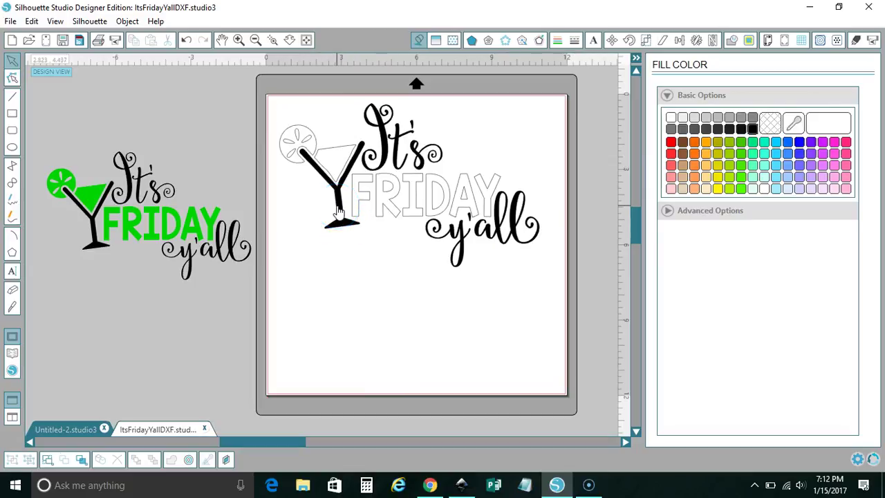
Make the "FRIDAY" letters, without "y'all", a compound path and fill them with green
left_click_drag(543, 180, 360, 198)
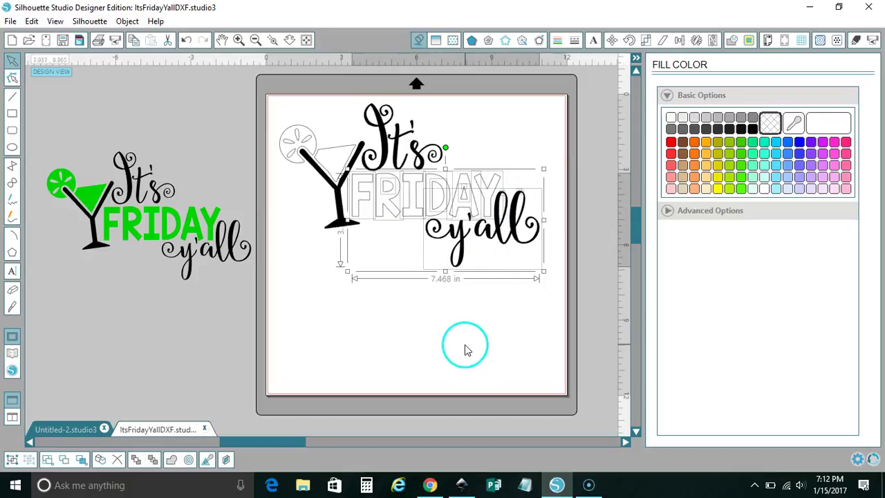
left_click(493, 241, "shift")
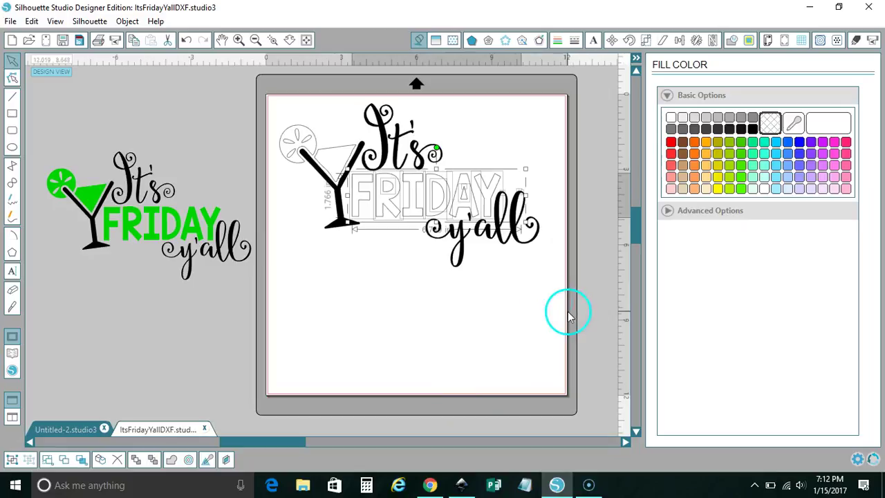
right_click(443, 201)
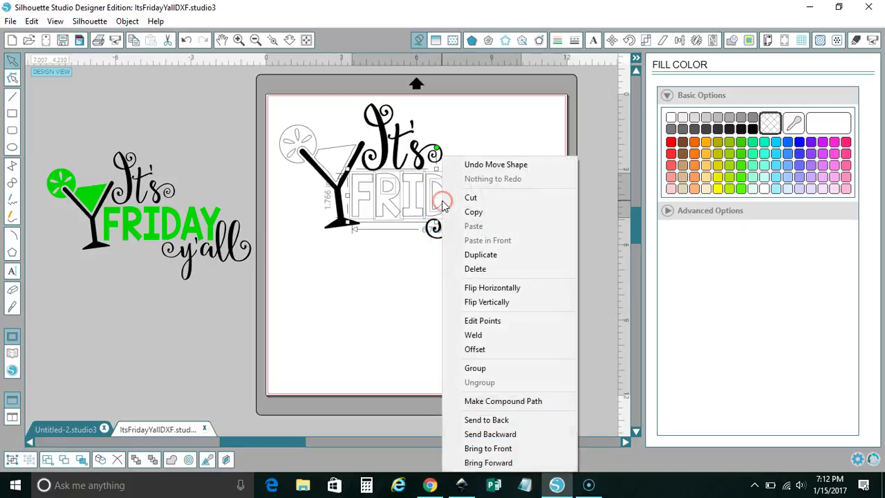
left_click(494, 403)
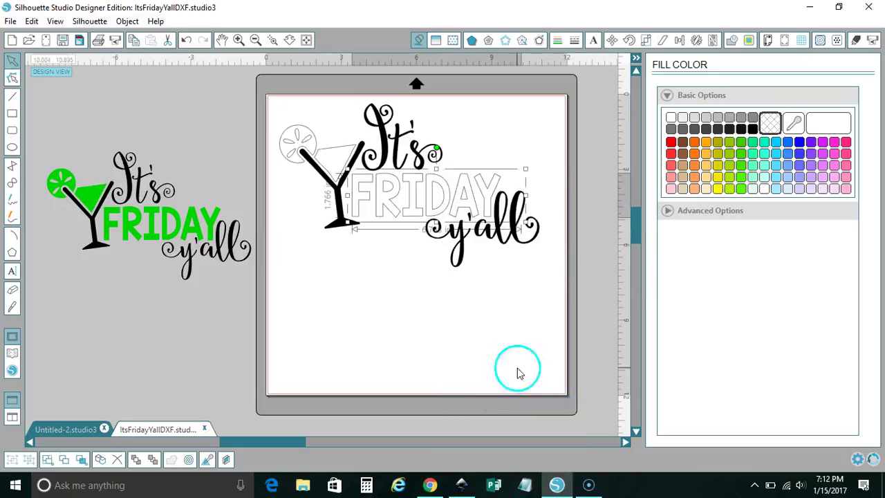
left_click(741, 155)
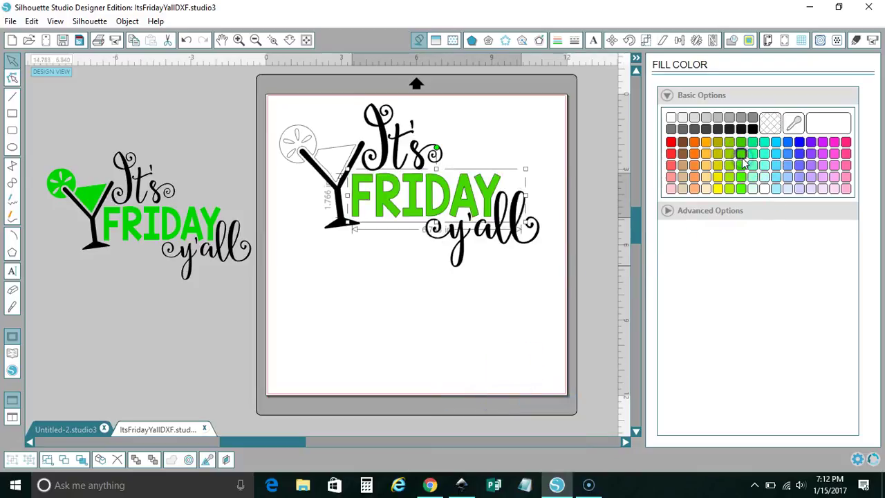
Fill the triangular drink shape inside the martini glass with green, leaving nothing selected
left_click(336, 143)
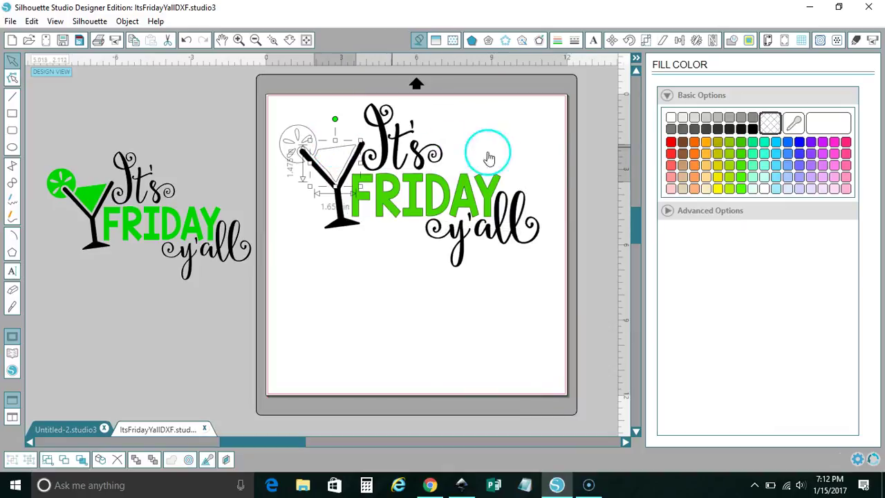
left_click(741, 166)
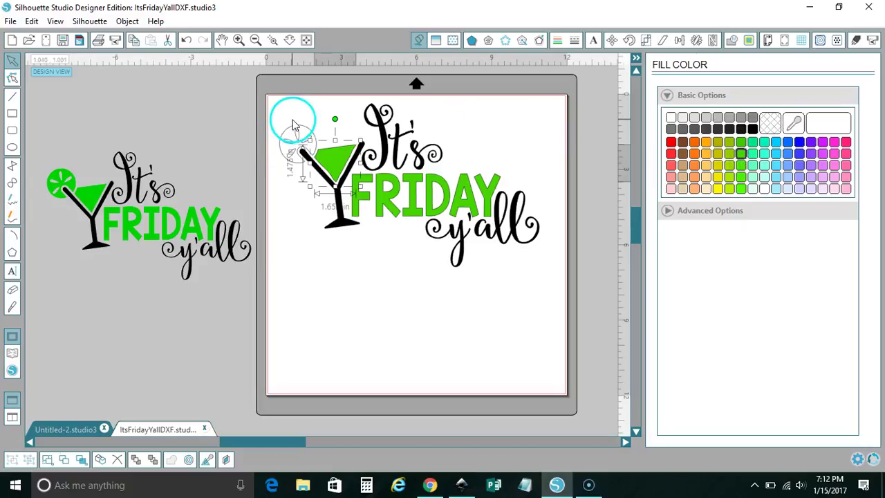
left_click(300, 137)
left_click(323, 116)
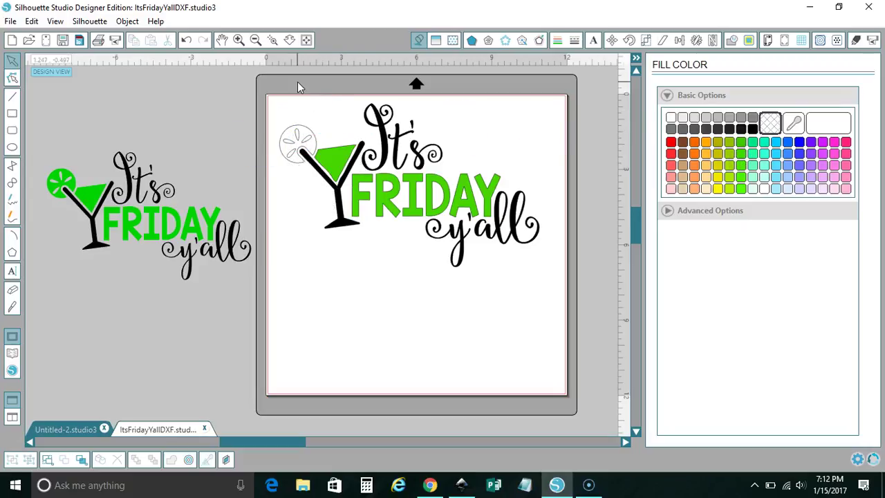
Make the segment shapes inside the lime slice on the page a compound path
left_click_drag(297, 83, 309, 139)
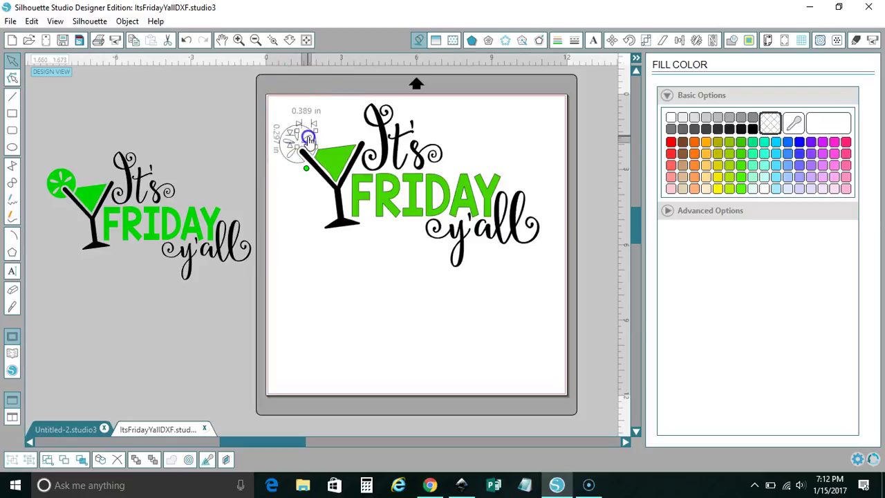
left_click(267, 90)
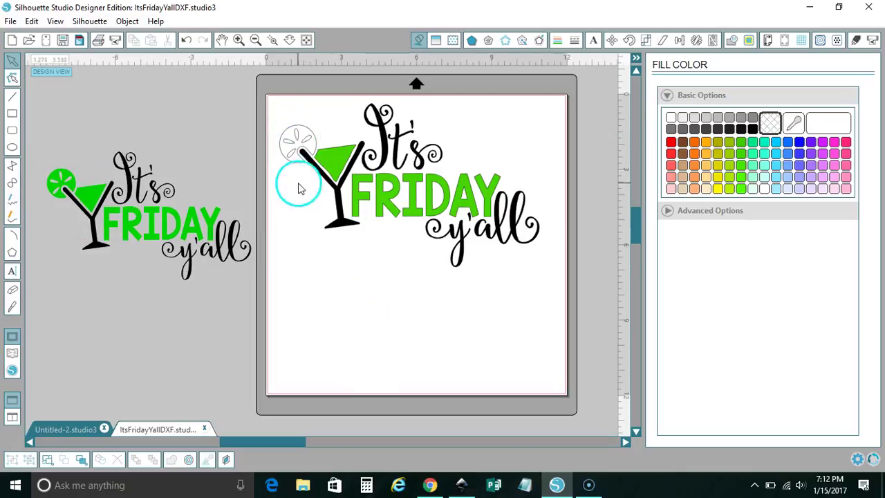
left_click(282, 146)
left_click_drag(298, 179, 287, 206)
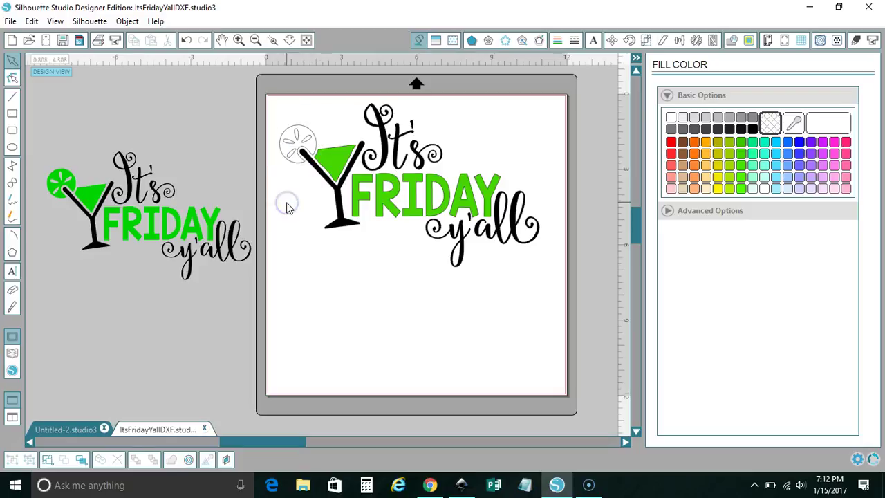
left_click(293, 155)
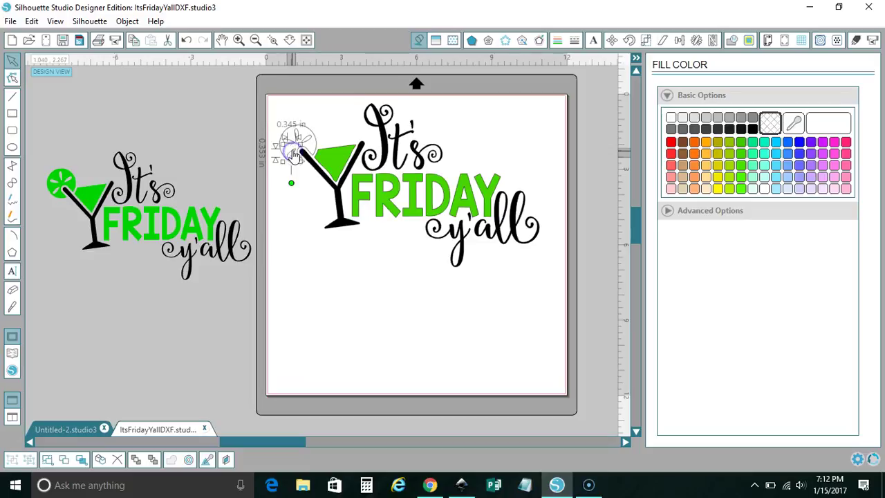
left_click(300, 142)
left_click(298, 134)
left_click(309, 141)
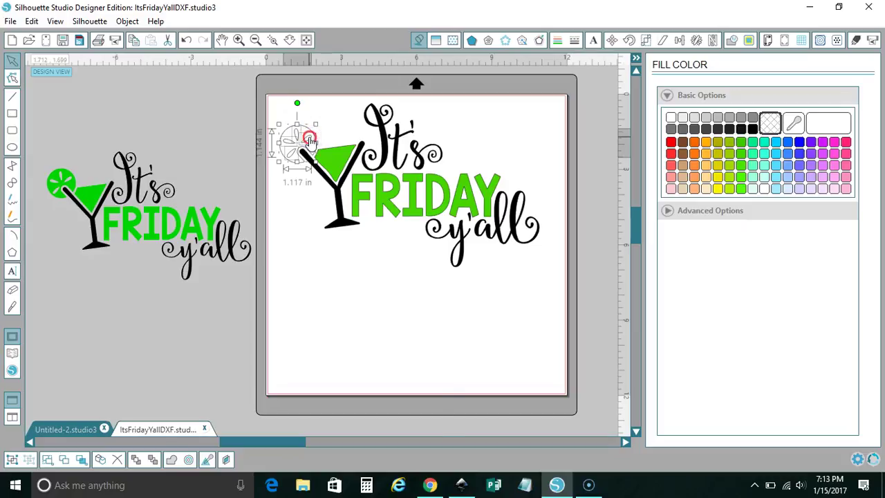
right_click(309, 141)
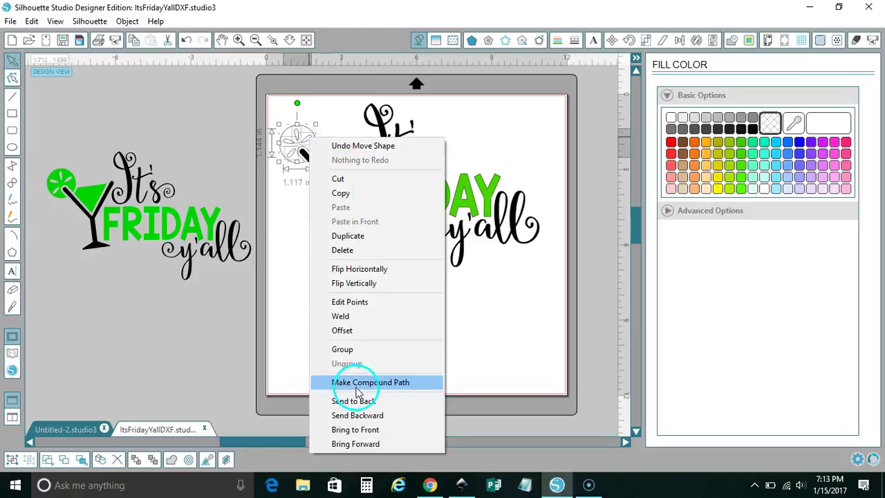
left_click(355, 382)
Fill the lime segments with white and the lime slice's circle with green, leaving nothing selected
left_click(671, 119)
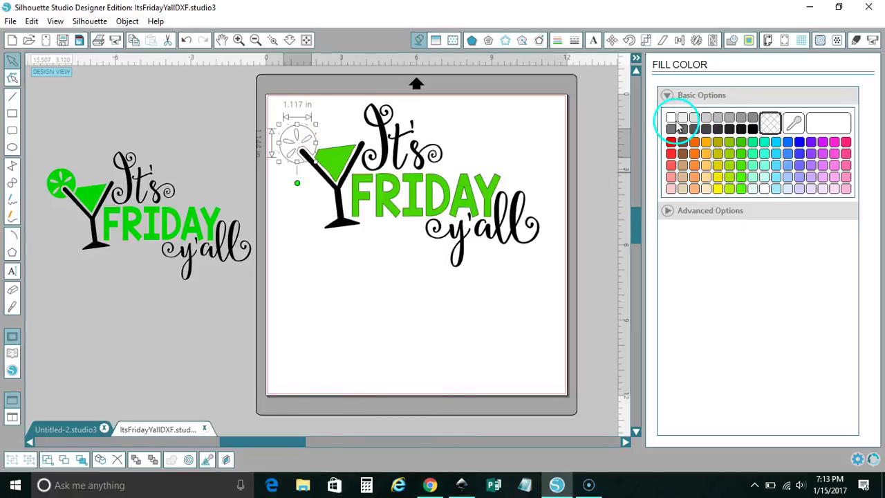
left_click(306, 122)
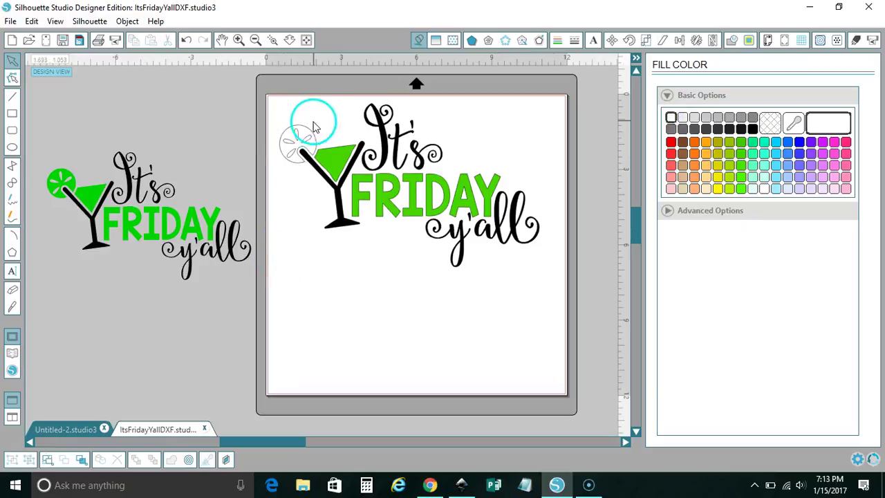
left_click(309, 126)
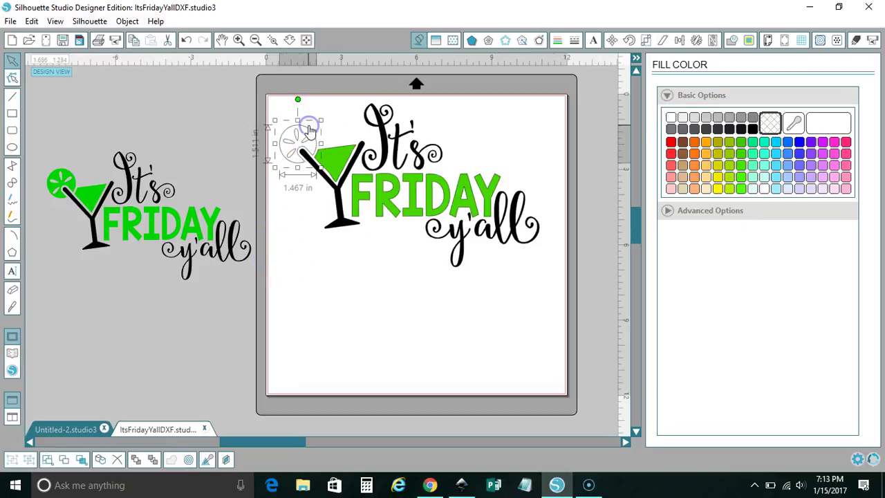
left_click(742, 166)
left_click(362, 270)
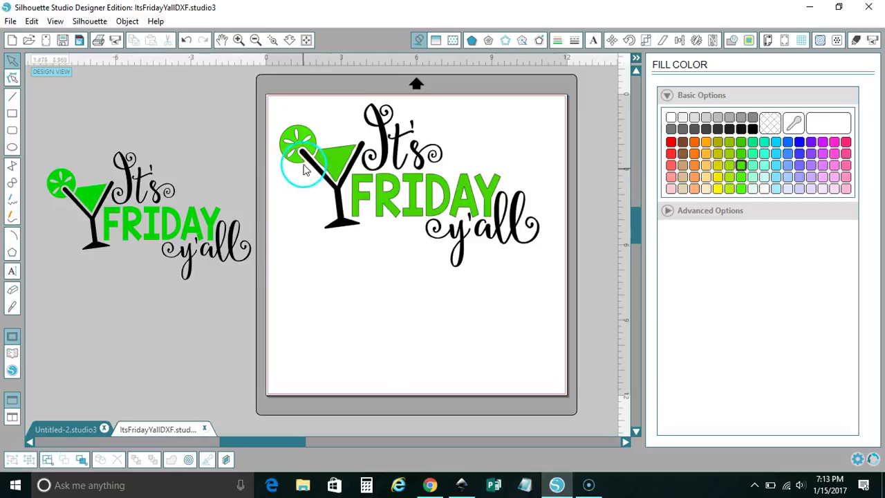
Try moving the white segments off the lime slice toward the "It's" lettering, and undo the move
left_click(309, 142)
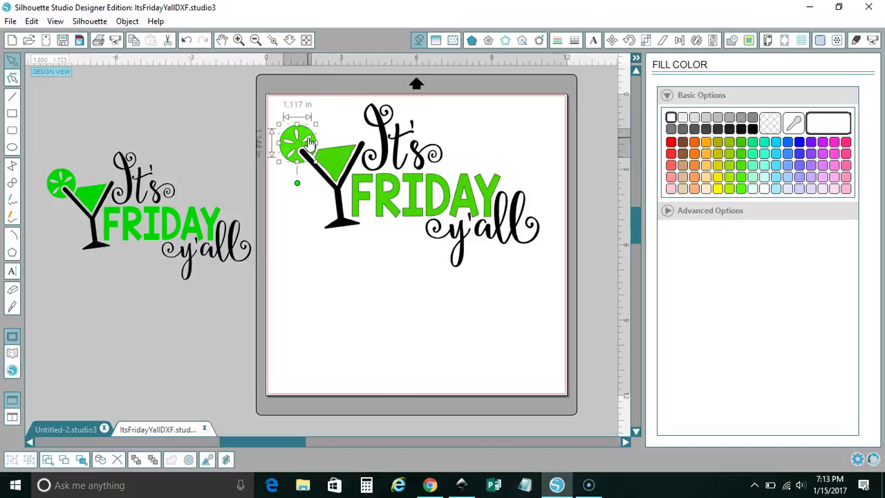
left_click(358, 301)
left_click(312, 142)
left_click(310, 139)
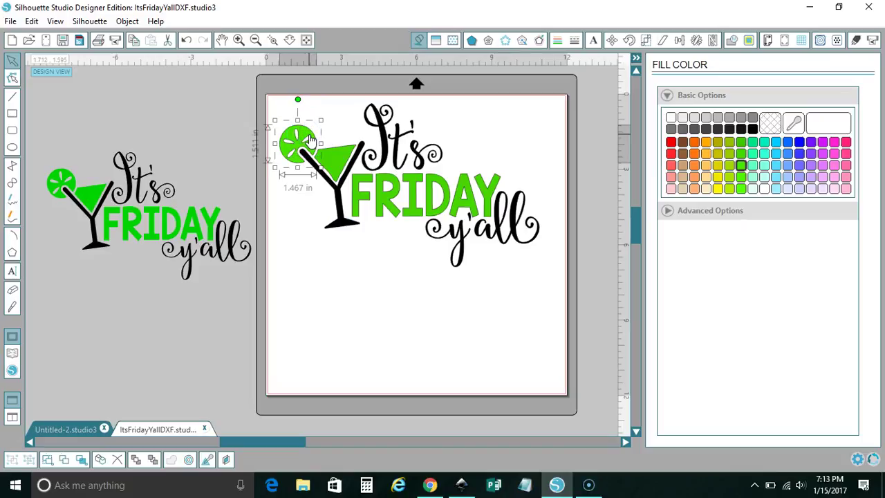
left_click_drag(310, 139, 340, 134)
left_click(307, 139)
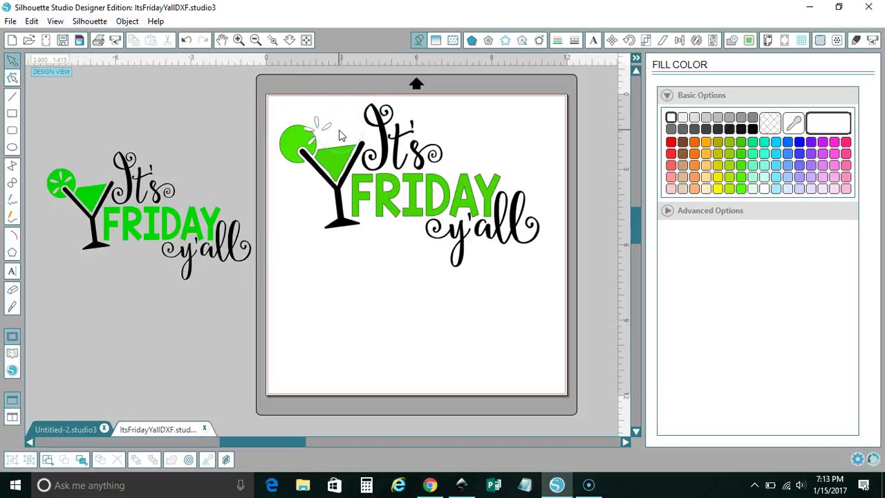
key("ctrl+z")
left_click(301, 181)
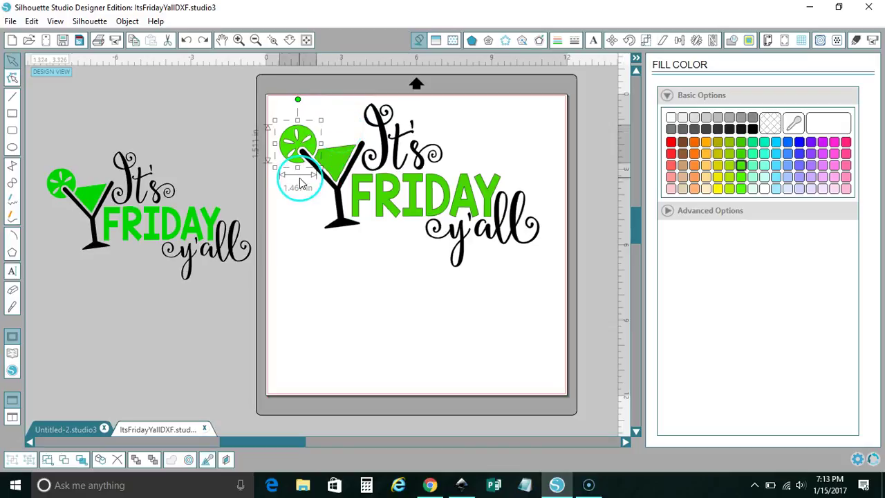
Check the cut lines in Cut Settings with the whole lime slice moved off the glass, restoring its position and deselecting it
left_click(268, 104)
left_click(305, 145)
left_click_drag(306, 147, 302, 126)
left_click(858, 40)
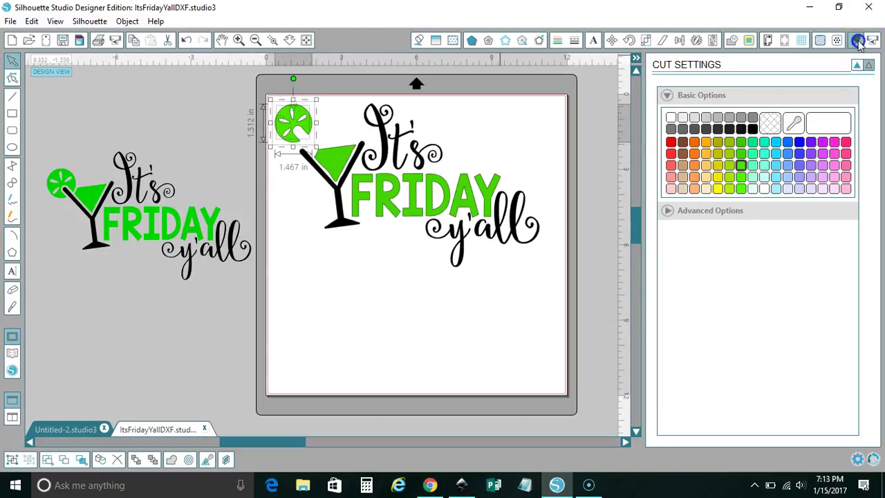
left_click(304, 164)
left_click(290, 128)
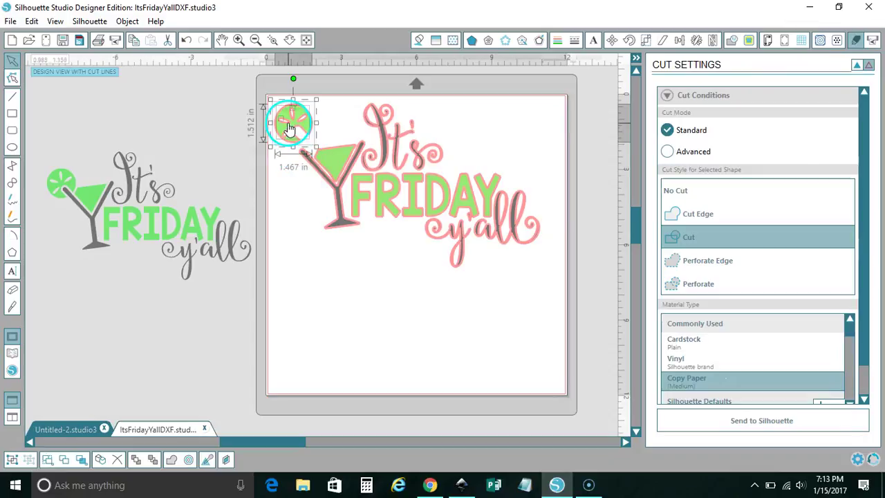
left_click(366, 144)
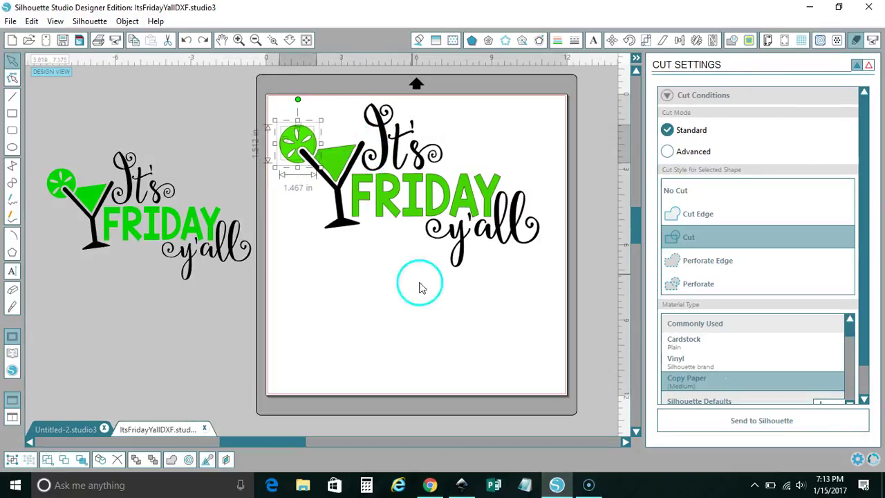
left_click(449, 303)
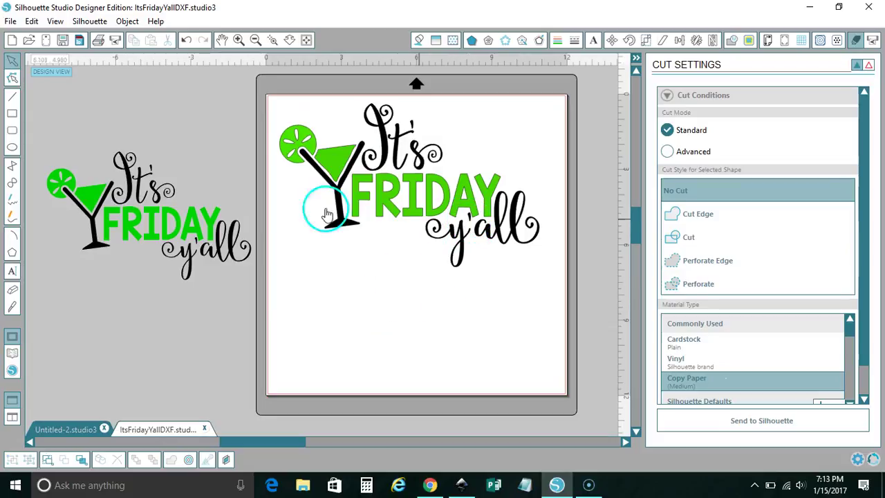
Delete the comparison copy of the design beside the page
left_click_drag(268, 299, 42, 143)
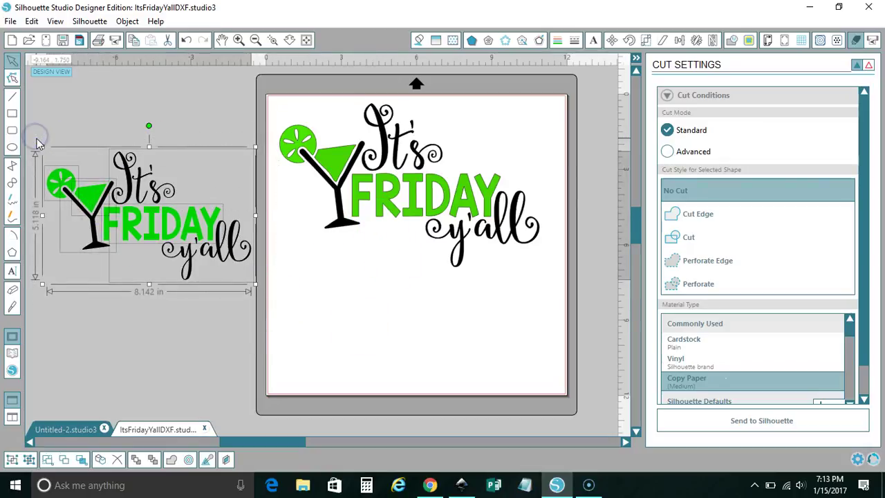
left_click(190, 225)
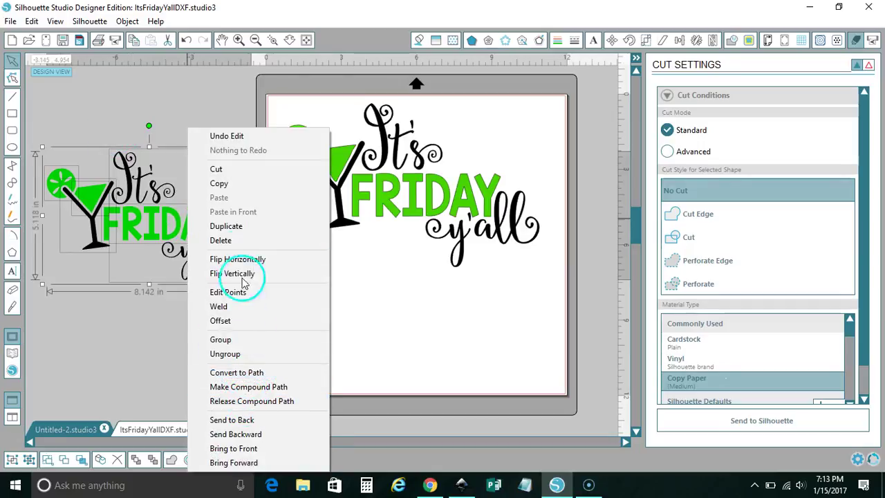
left_click(233, 242)
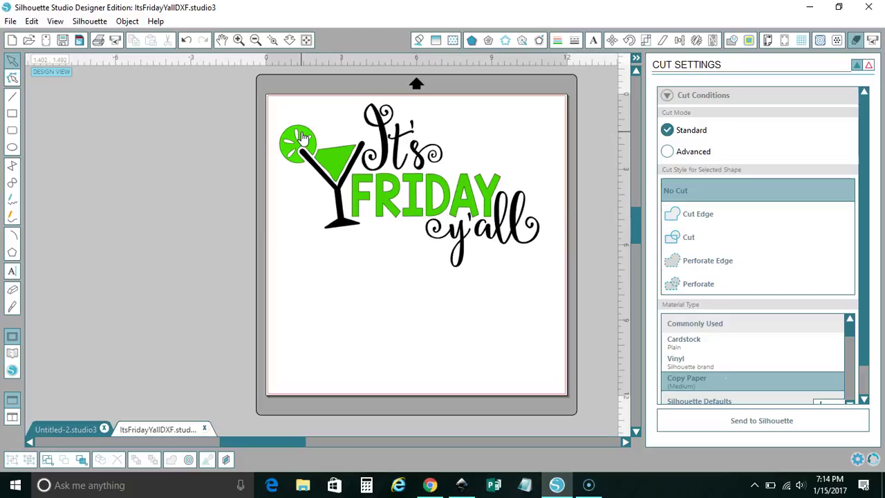
Move the white lime segments to the page's upper-left corner and the rest of the design off the page
left_click_drag(302, 137, 286, 113)
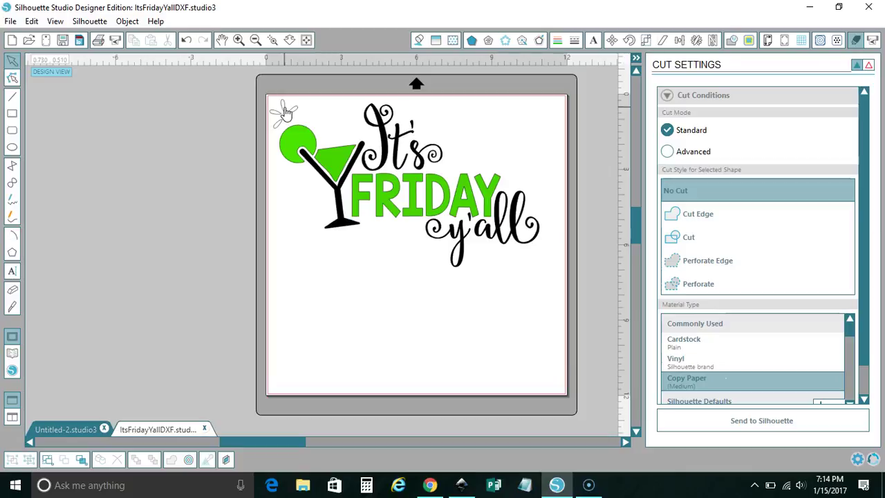
left_click(286, 112)
right_click(286, 112)
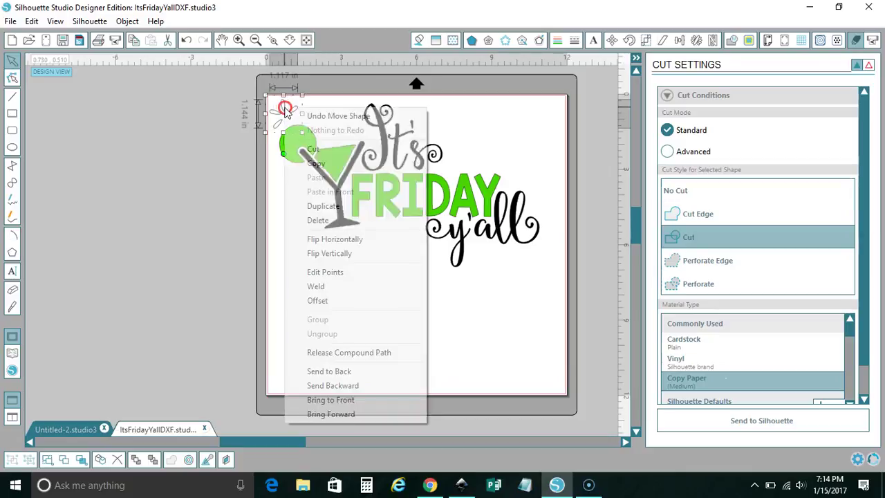
left_click(287, 112)
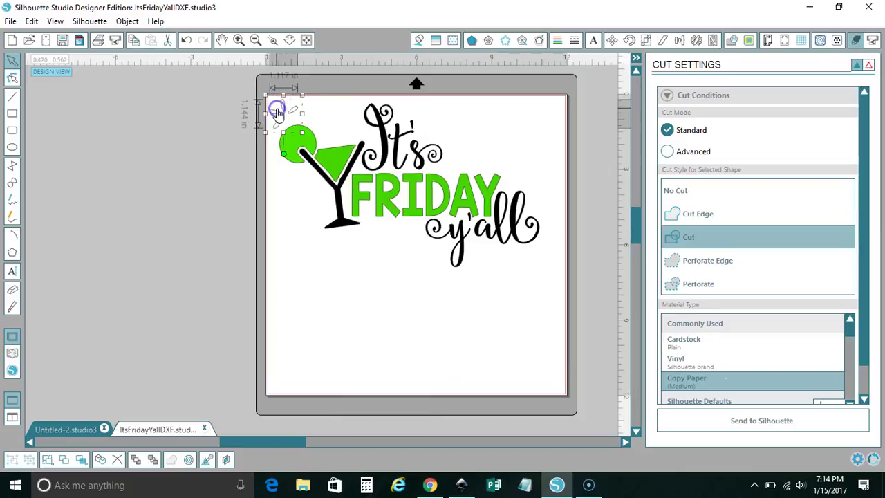
left_click_drag(521, 279, 17, 163)
left_click(346, 155)
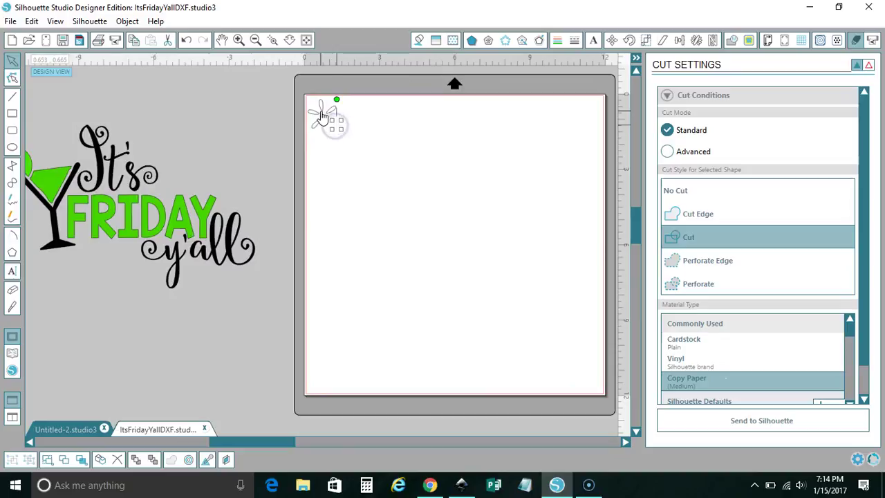
left_click(328, 111)
left_click(329, 112)
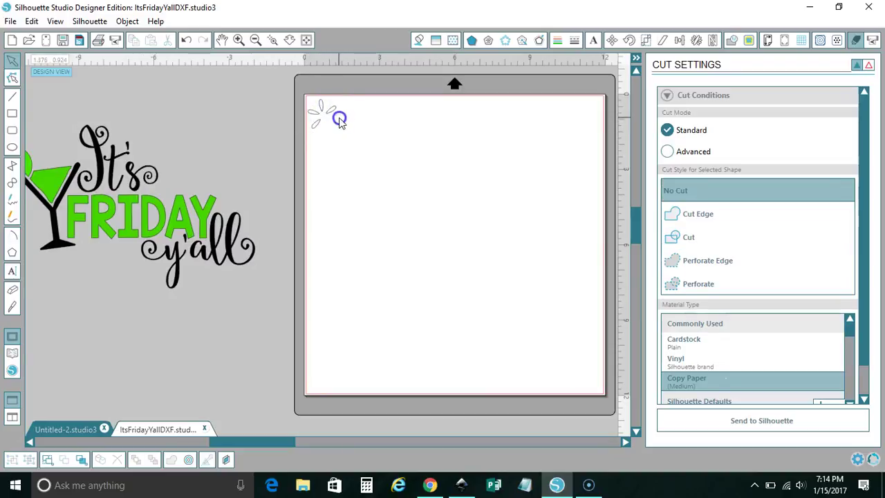
left_click(332, 116)
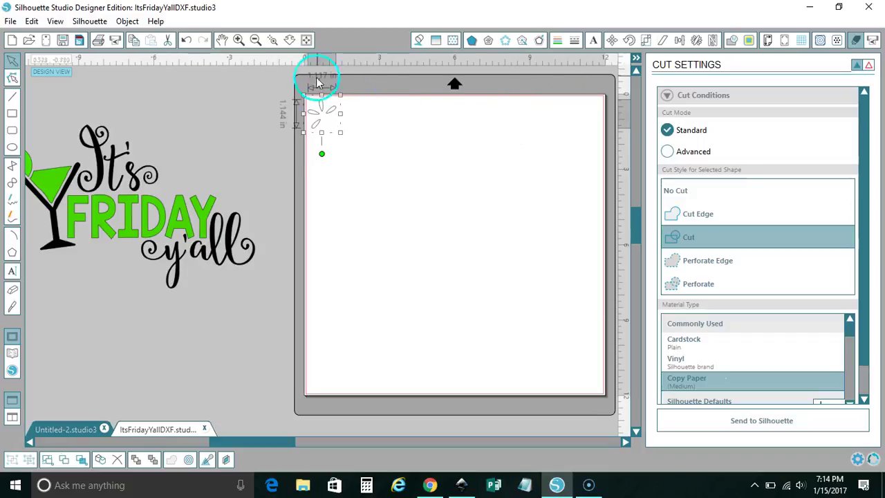
left_click(125, 21)
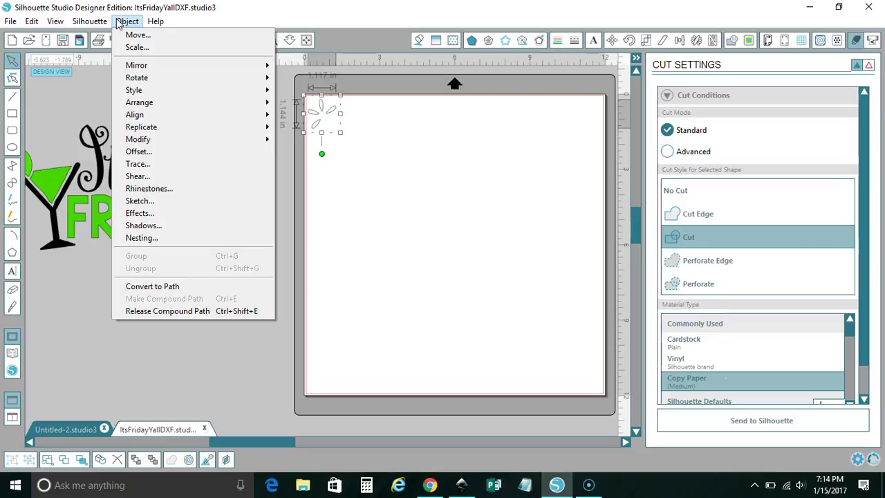
left_click(377, 257)
left_click(319, 220)
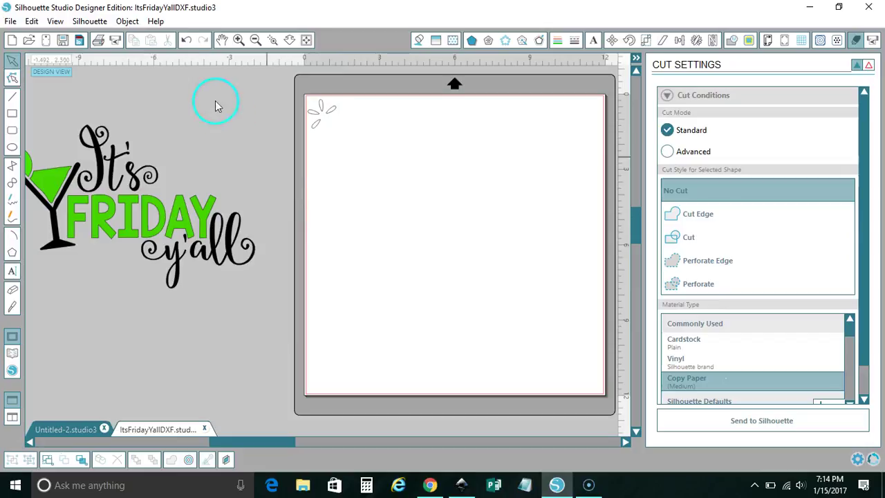
Mirror the lime segments horizontally, keep them in the page's upper-left corner and deselect them
left_click_drag(355, 143, 305, 94)
left_click(127, 21)
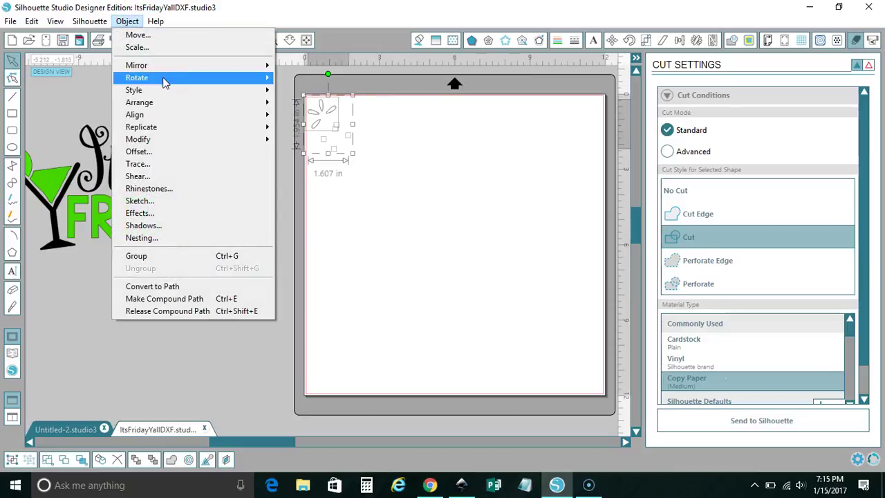
mouse_move(172, 69)
left_click(312, 66)
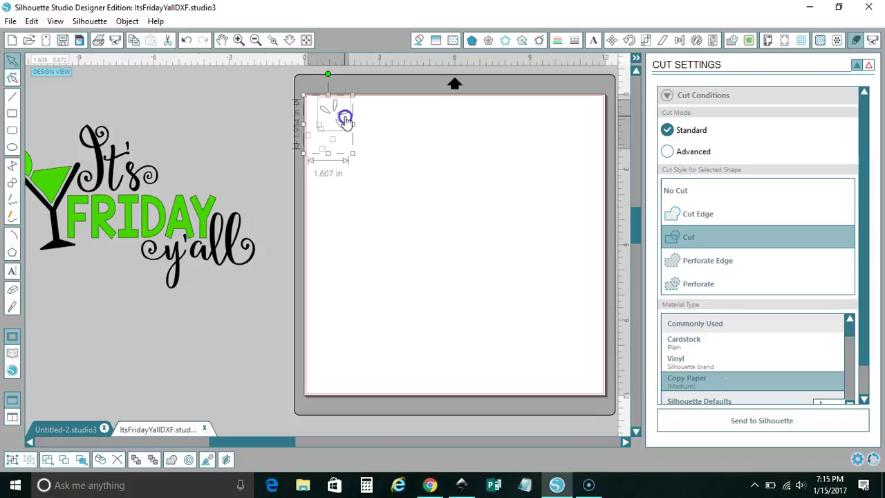
left_click(249, 119)
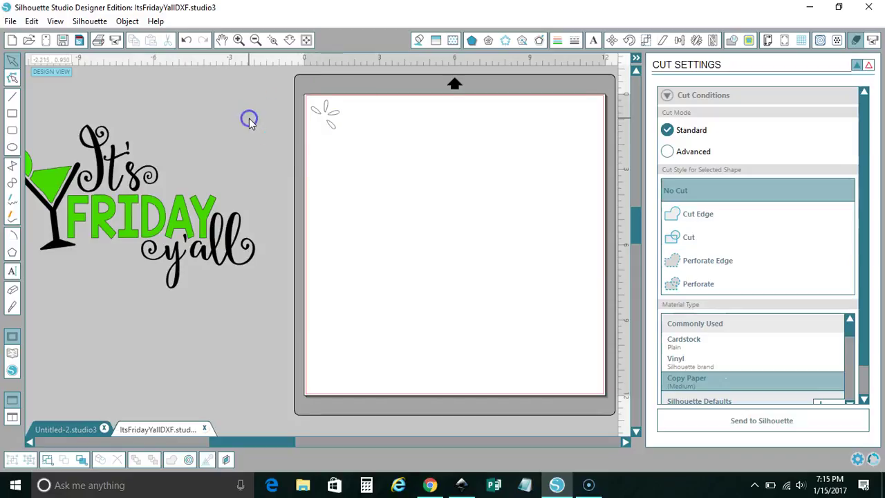
Set the cut style of the mirrored lime segments to Cut and select all pieces in the page corner
left_click(319, 97)
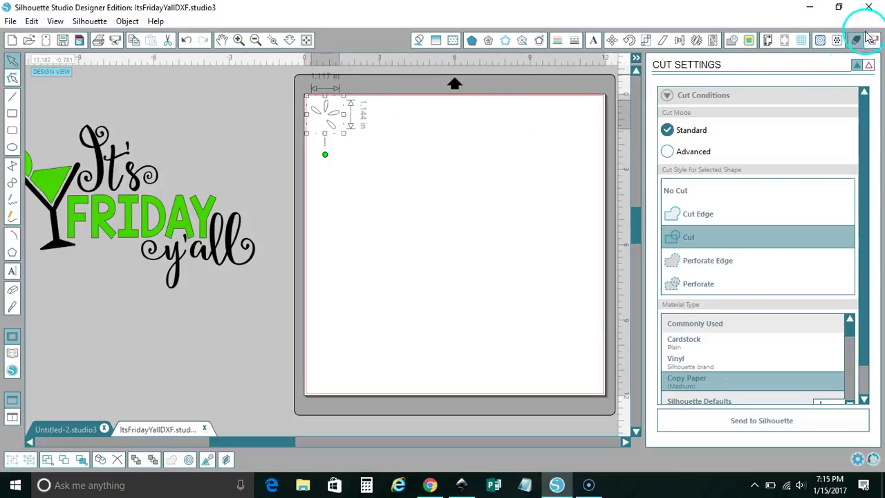
left_click(683, 211)
left_click(679, 240)
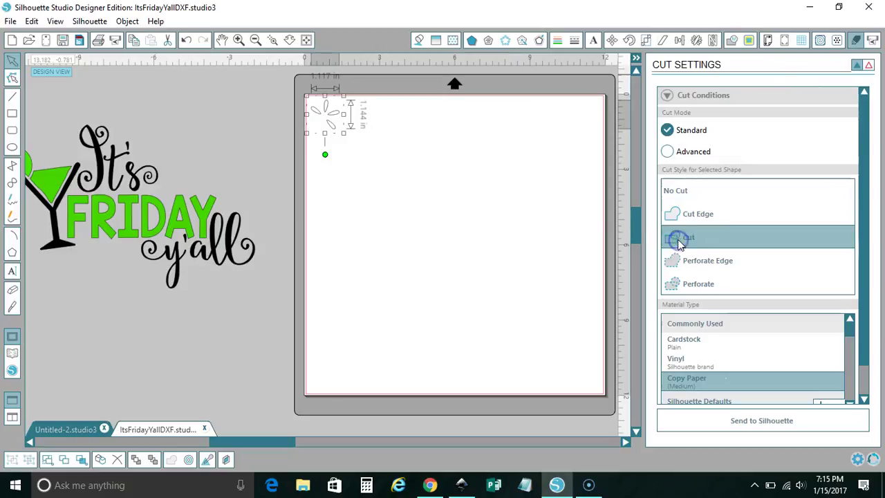
left_click(389, 162)
left_click_drag(389, 162, 271, 70)
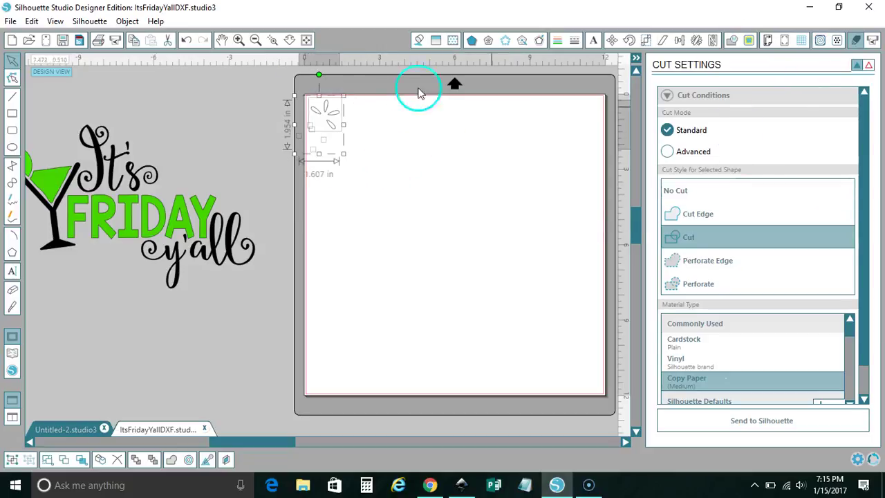
Open the cut settings, apply the Cut style to the selected lime pieces and reselect the segments
left_click(856, 42)
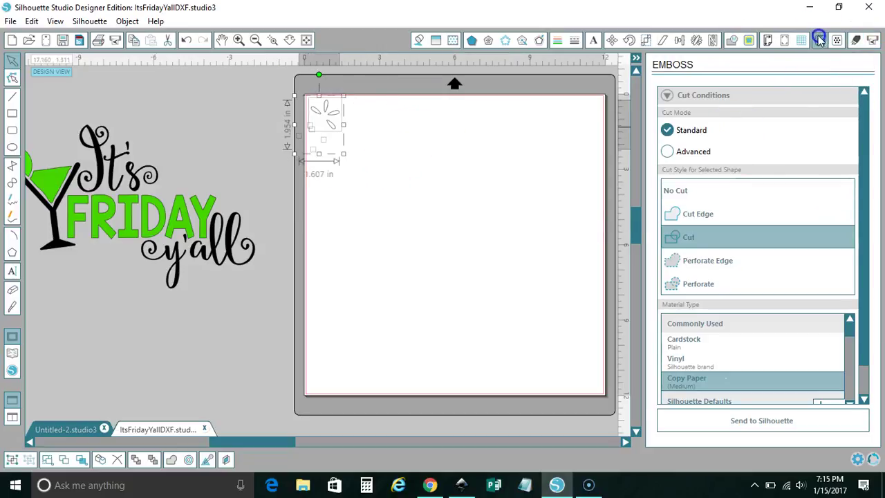
left_click(856, 41)
left_click(710, 239)
left_click(408, 199)
left_click(350, 129)
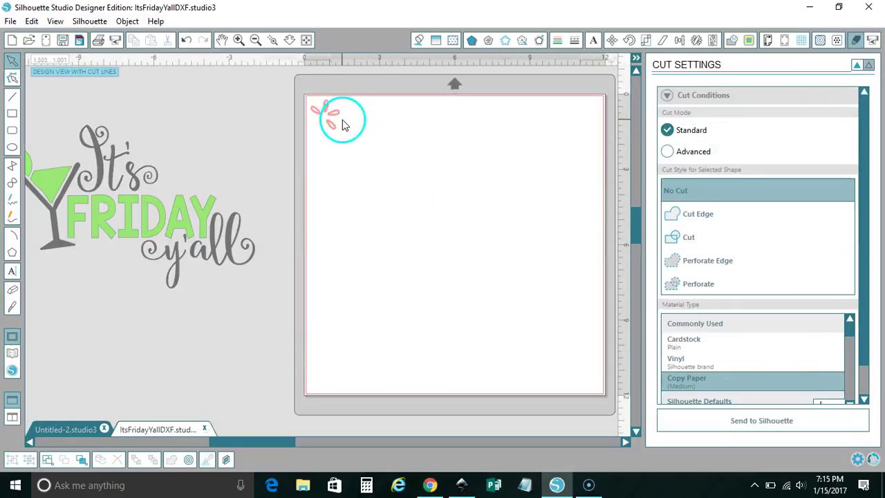
left_click(332, 115)
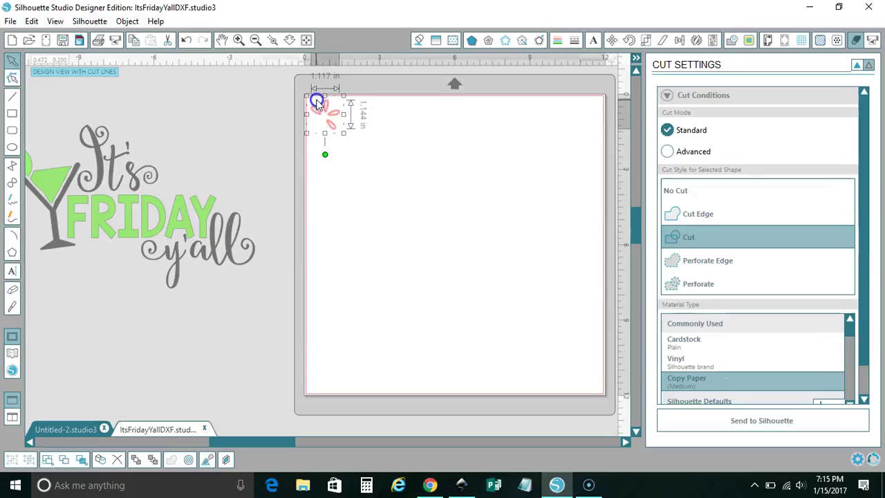
Set the cutting material type to Heat Transfer Material, Smooth
scroll(753, 322, "down", 2)
scroll(844, 276, "down", 2)
scroll(802, 330, "down", 10)
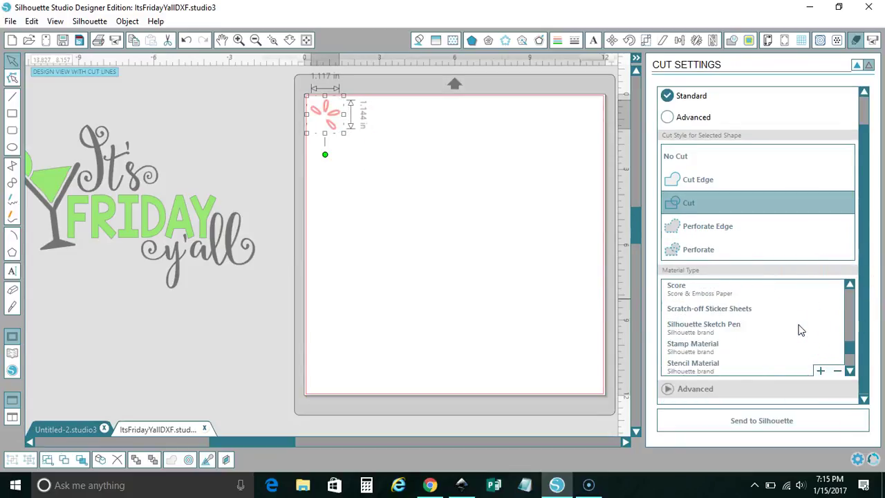
scroll(800, 330, "down", 3)
scroll(800, 331, "up", 6)
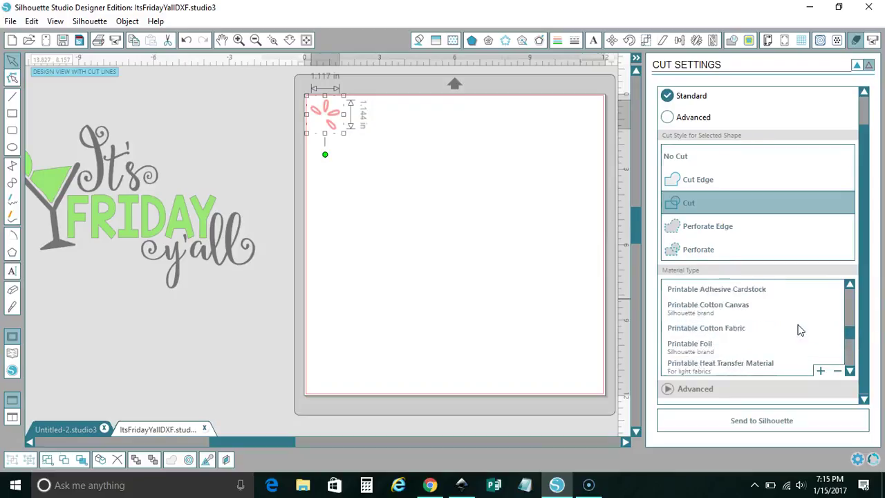
scroll(799, 329, "up", 3)
left_click_drag(791, 335, 707, 335)
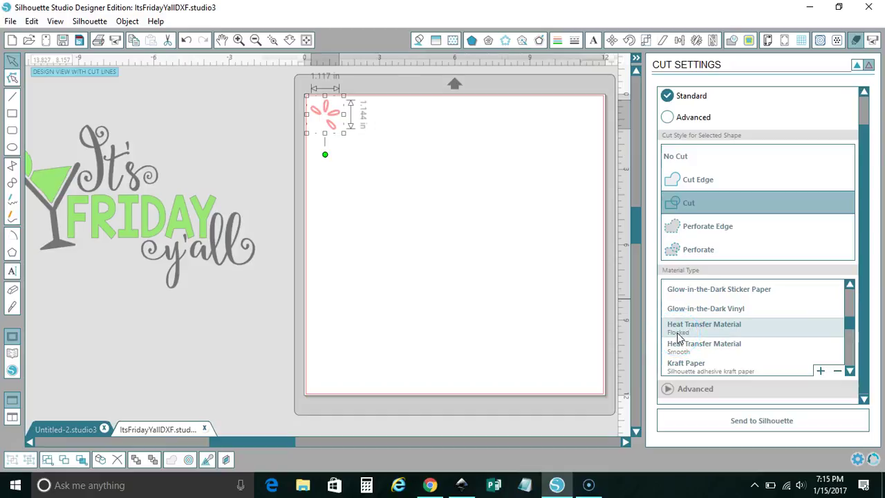
left_click(678, 337)
left_click(684, 348)
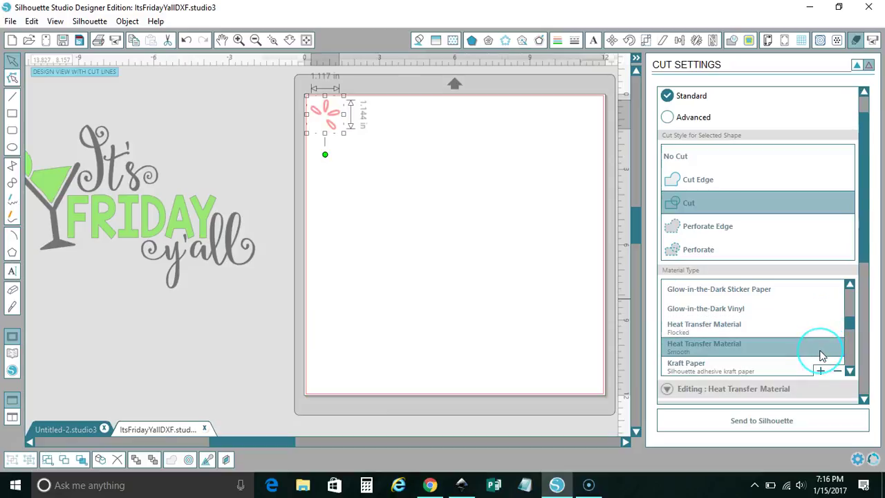
left_click(783, 424)
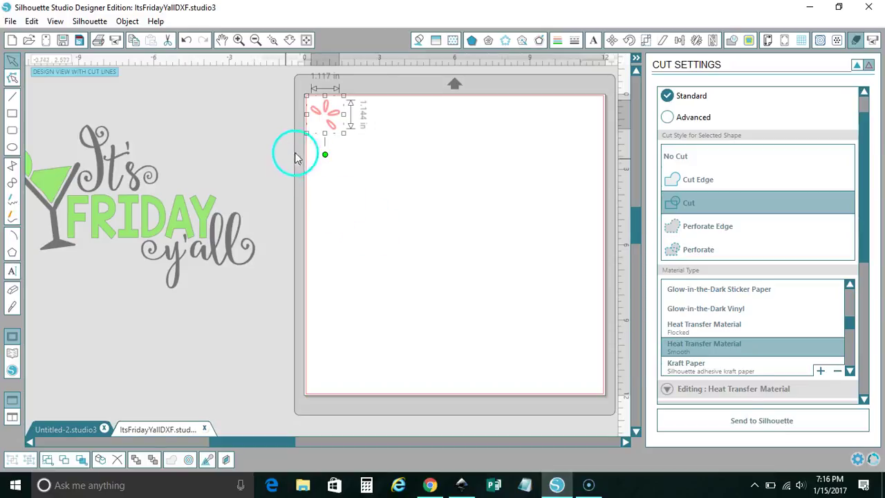
Deselect the lime pieces and show the grid on the design page
left_click(316, 132)
left_click_drag(316, 131, 274, 94)
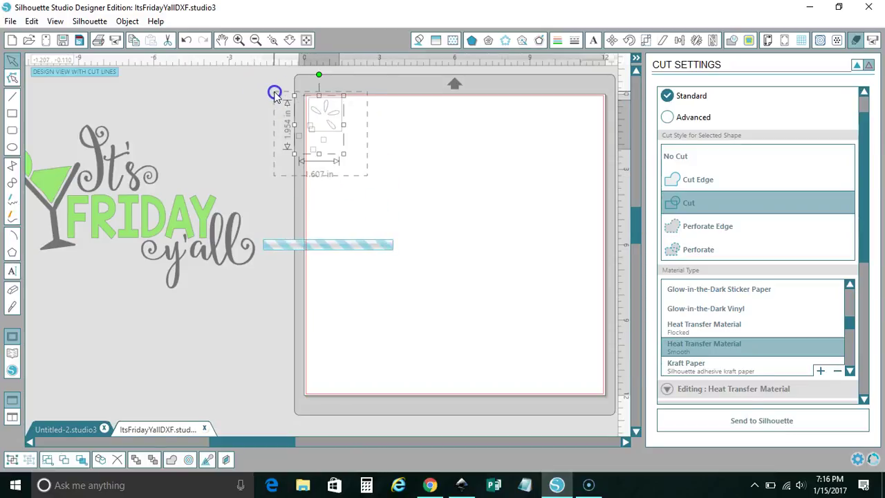
left_click(405, 138)
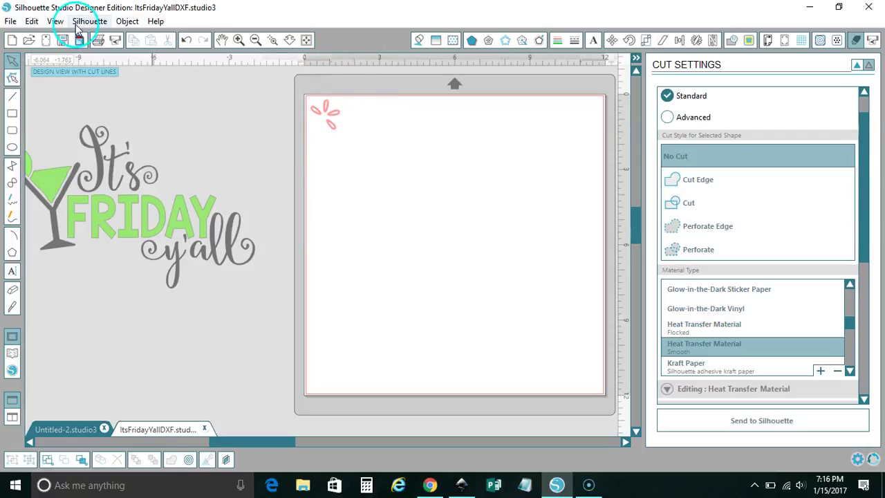
left_click(55, 21)
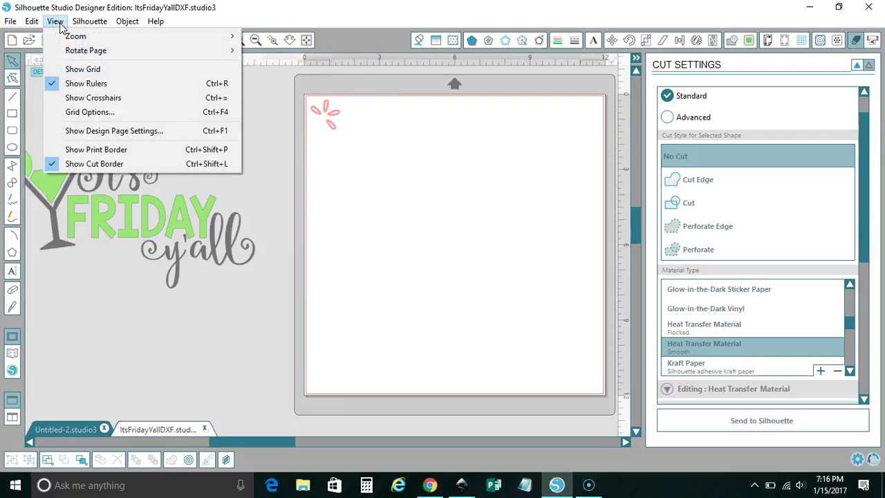
left_click(74, 69)
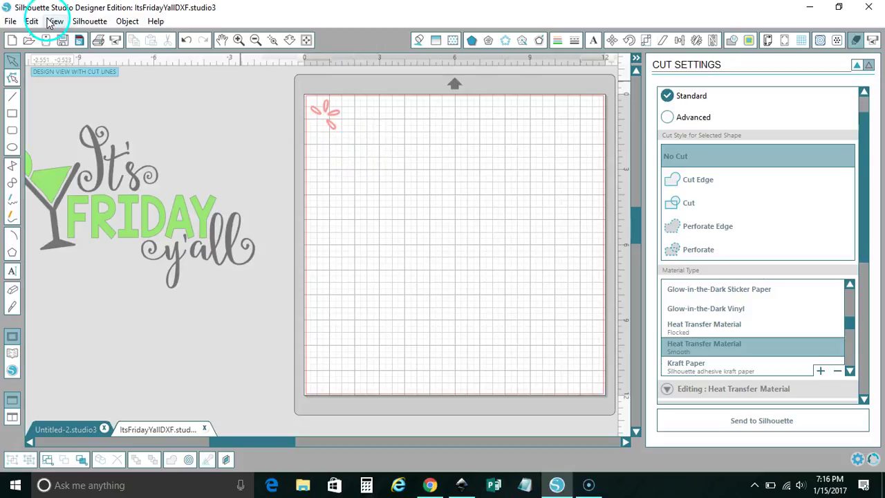
left_click_drag(291, 310, 356, 186)
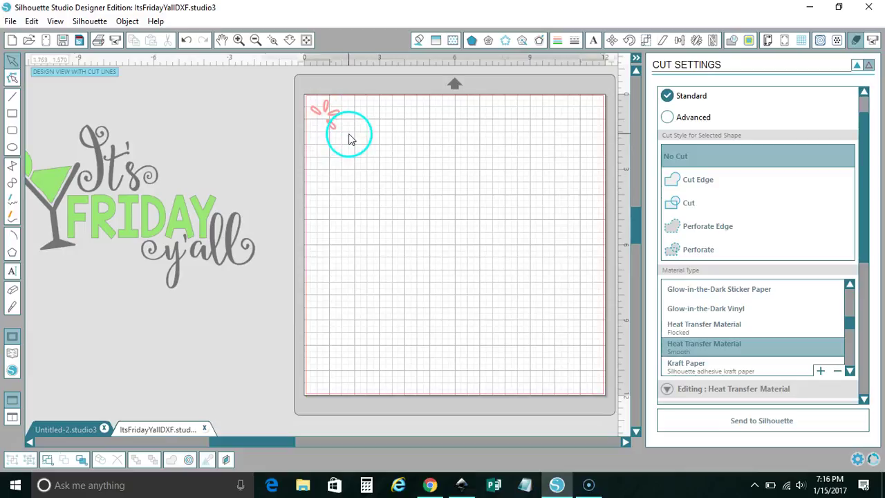
Mirror the lime segments horizontally back to their original orientation and move them off the page onto the lime circle
left_click_drag(353, 148, 292, 90)
left_click(90, 20)
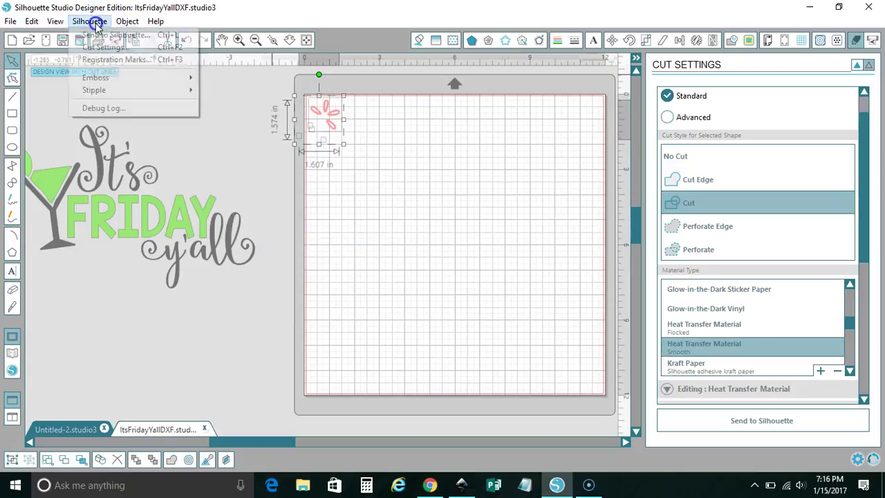
mouse_move(128, 22)
mouse_move(158, 64)
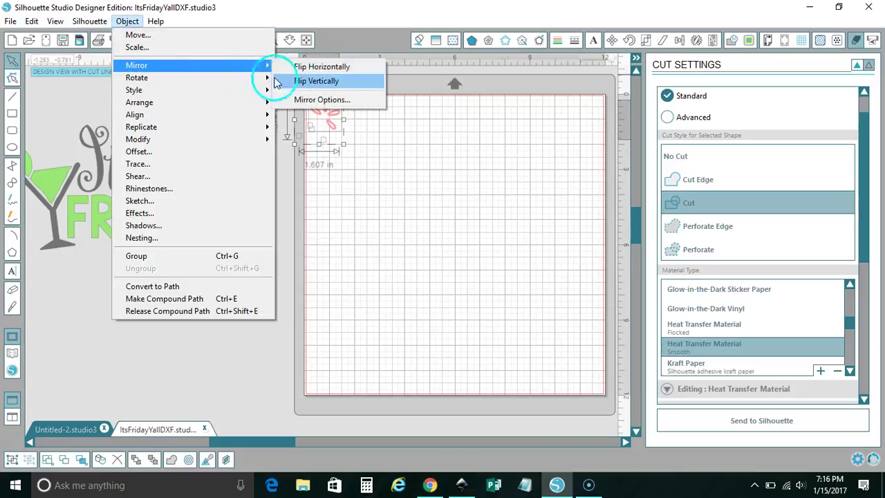
left_click(308, 67)
left_click_drag(323, 122, 87, 163)
Select the whole It's Friday Y'all design and move it onto the upper part of the page
left_click_drag(379, 337, 2, 106)
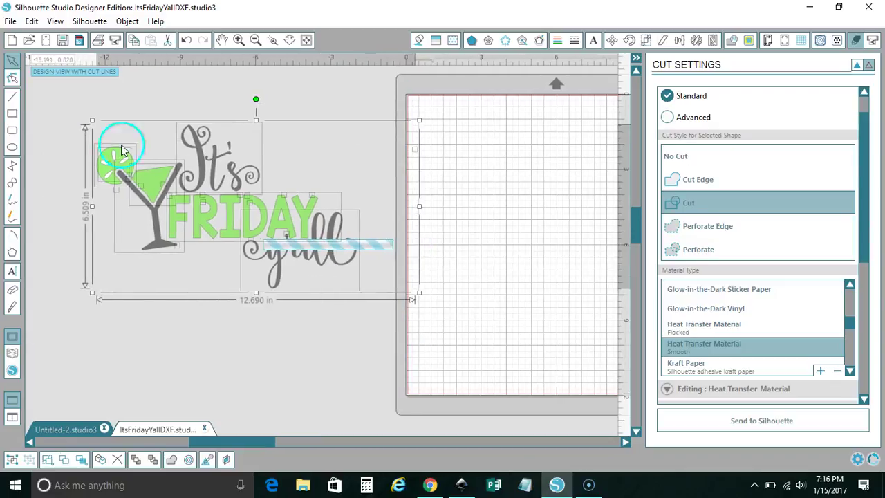
left_click_drag(264, 232, 437, 216)
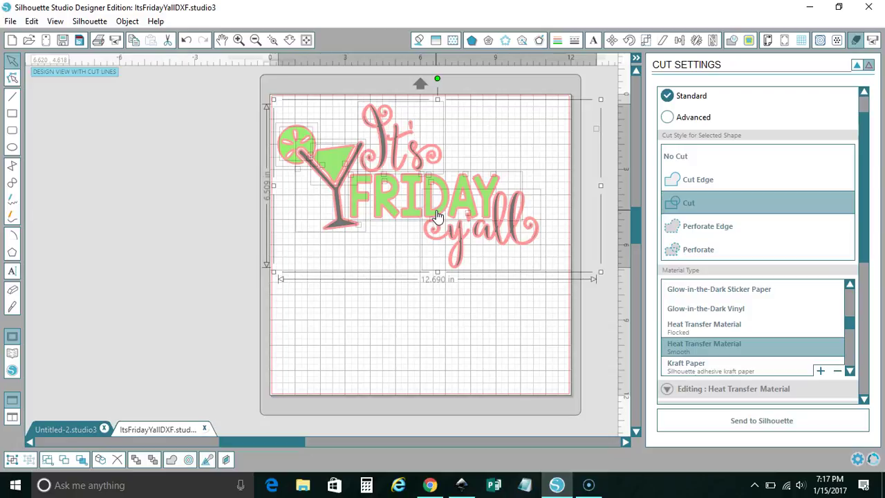
left_click_drag(455, 225, 456, 219)
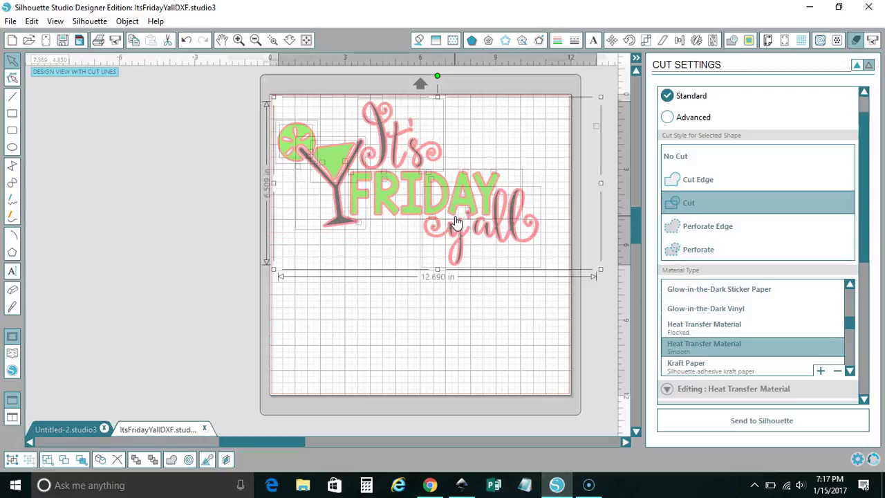
Enlarge the selected design proportionally to about 18.5 in wide, shifting it across the page while scaling
left_click(601, 270)
left_click_drag(602, 276, 664, 341)
left_click_drag(554, 256, 510, 257)
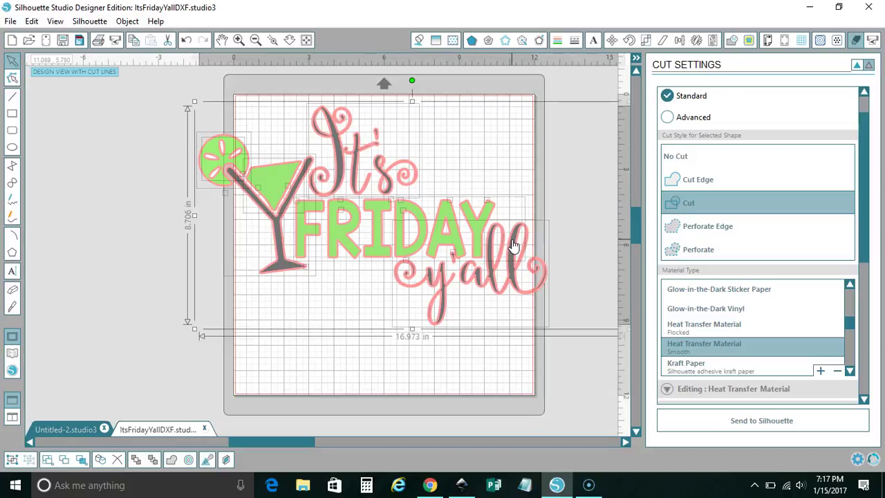
left_click_drag(196, 332, 159, 352)
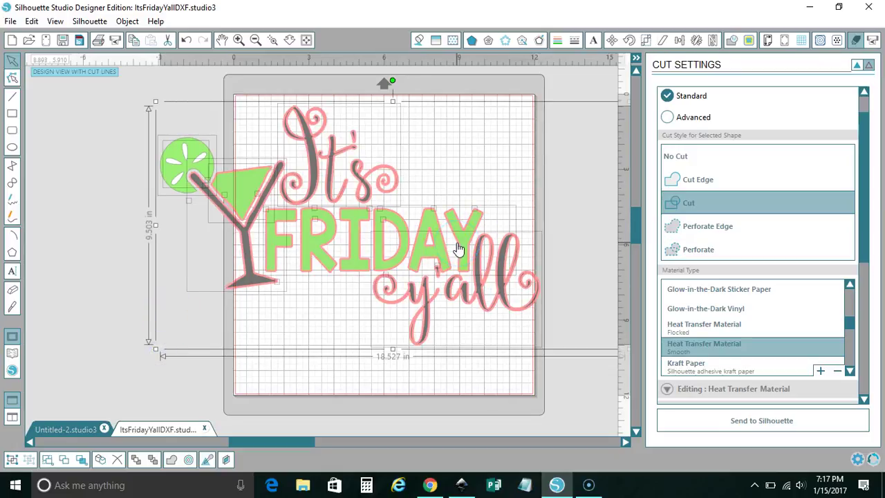
Move the enlarged design off the page into the empty area beside it and deselect it
left_click_drag(458, 245, 120, 239)
left_click_drag(251, 434, 196, 443)
left_click(119, 336)
left_click(69, 159)
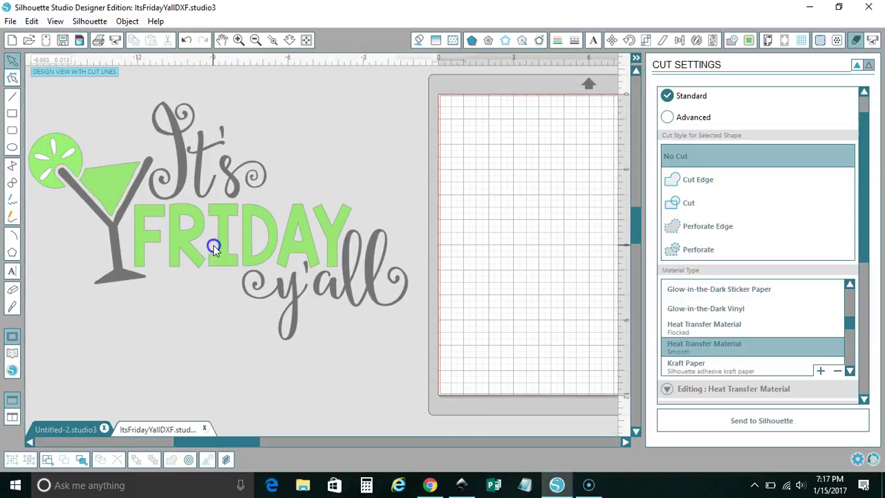
Move the green pieces onto the page, with FRIDAY along the top and the drink and lime circle beneath it
left_click(220, 253)
left_click_drag(220, 253, 534, 151)
left_click_drag(136, 177, 486, 190)
left_click(61, 149)
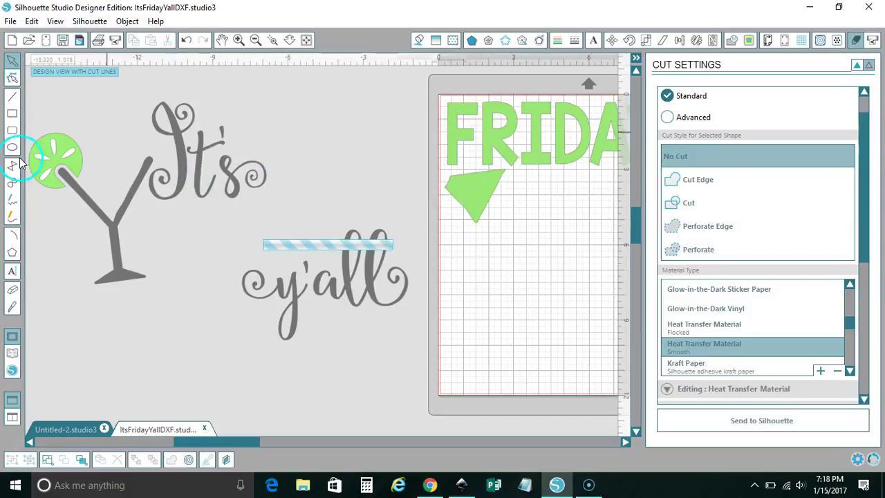
left_click_drag(67, 140, 351, 183)
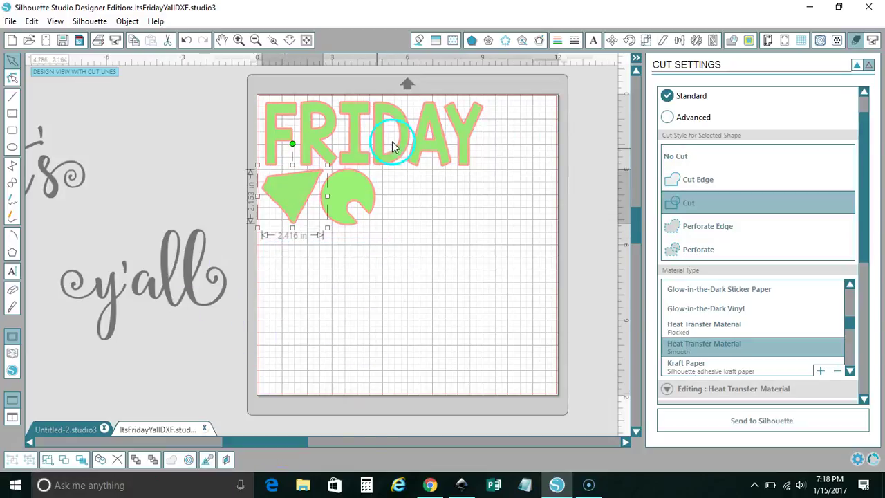
Shift the FRIDAY lettering closer into the page's upper-left corner and deselect everything
left_click(436, 132)
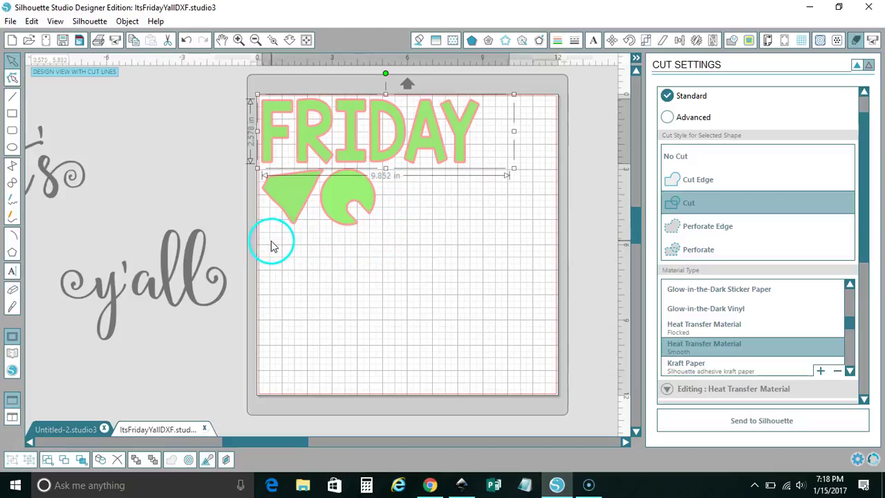
left_click_drag(263, 249, 514, 93)
left_click(532, 159)
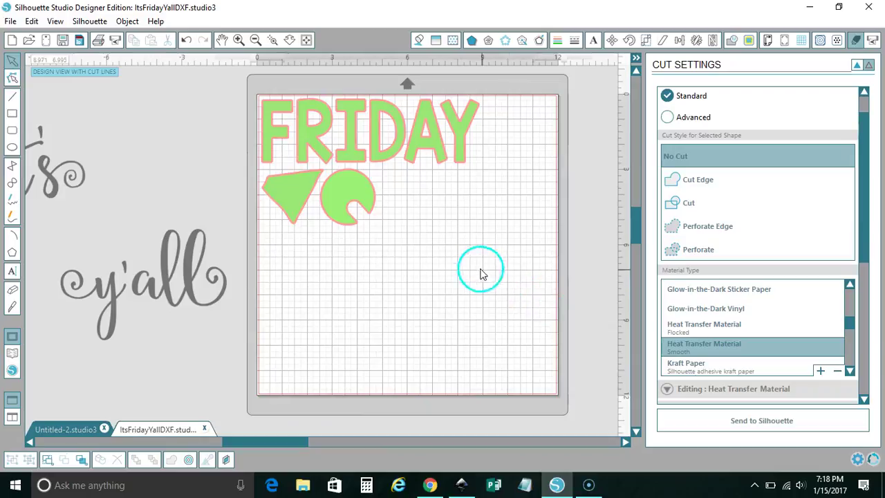
Select all green pieces, mirror them horizontally and move them off the page
left_click_drag(523, 262, 251, 83)
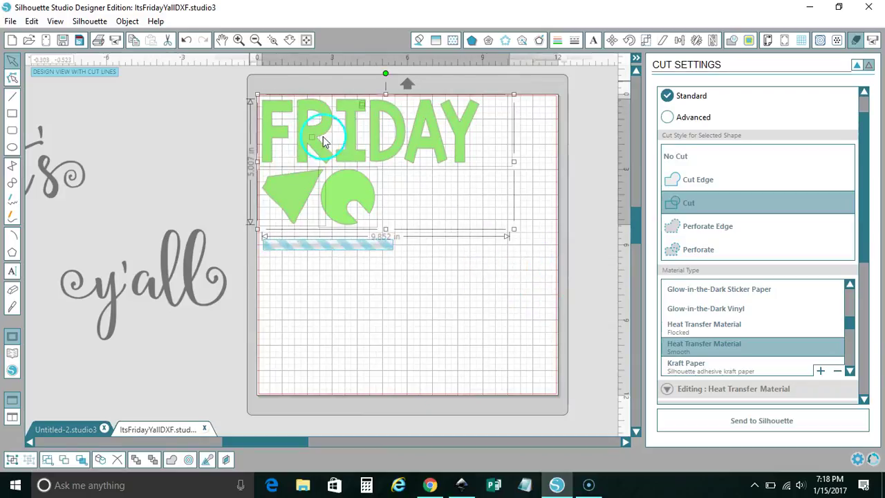
mouse_move(398, 141)
left_mouse_down()
mouse_move(358, 146)
mouse_move(396, 144)
left_mouse_up()
left_click(156, 21)
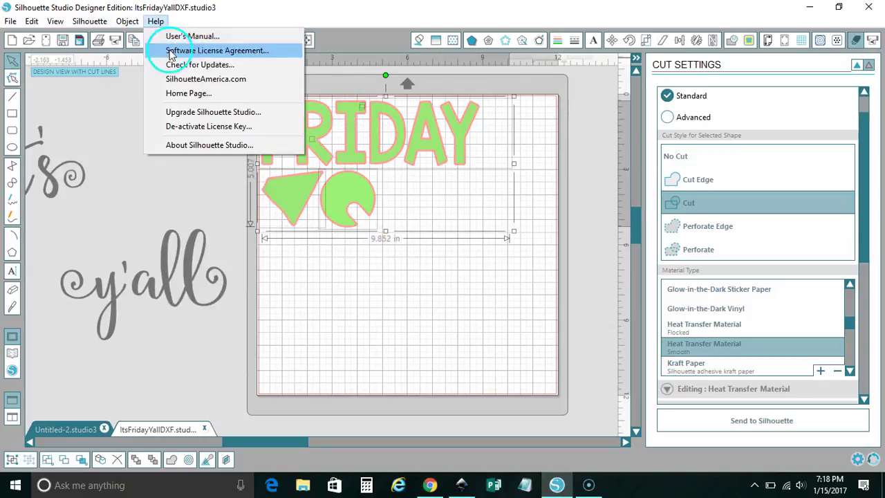
mouse_move(128, 21)
mouse_move(217, 65)
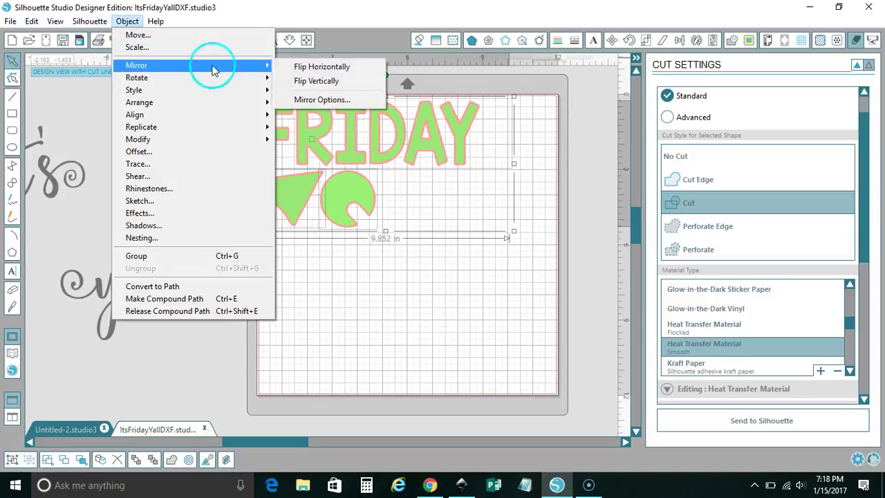
left_click(311, 83)
left_click_drag(519, 152, 174, 77)
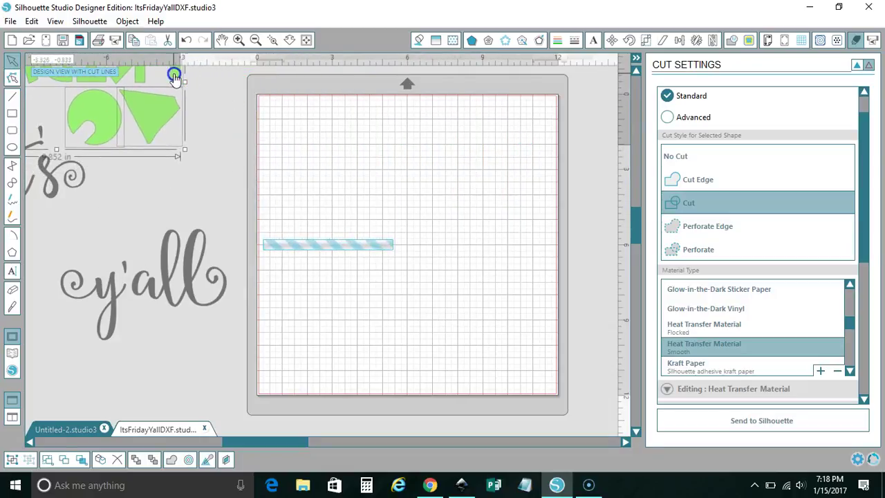
Move the black pieces onto the page, with y'all at the top, It's below it and the glass beside them
left_click_drag(191, 294, 393, 168)
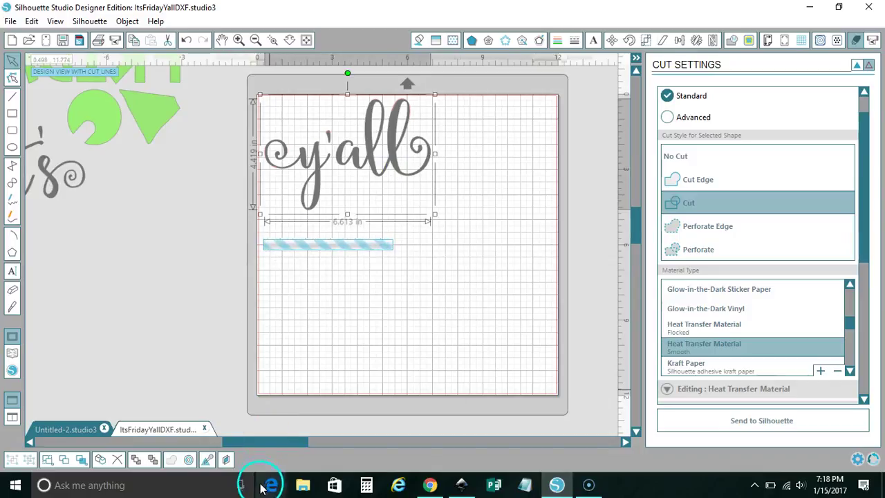
left_click_drag(276, 443, 217, 445)
left_click_drag(247, 198, 529, 251)
left_click(460, 253)
left_click(100, 250)
left_click_drag(100, 251, 533, 211)
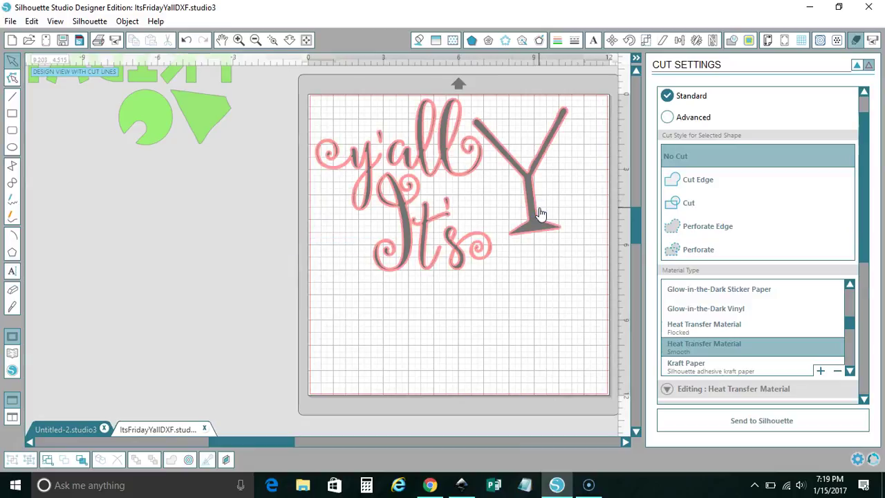
Select the three black pieces, mirror them horizontally and deselect them
left_click_drag(571, 297, 314, 90)
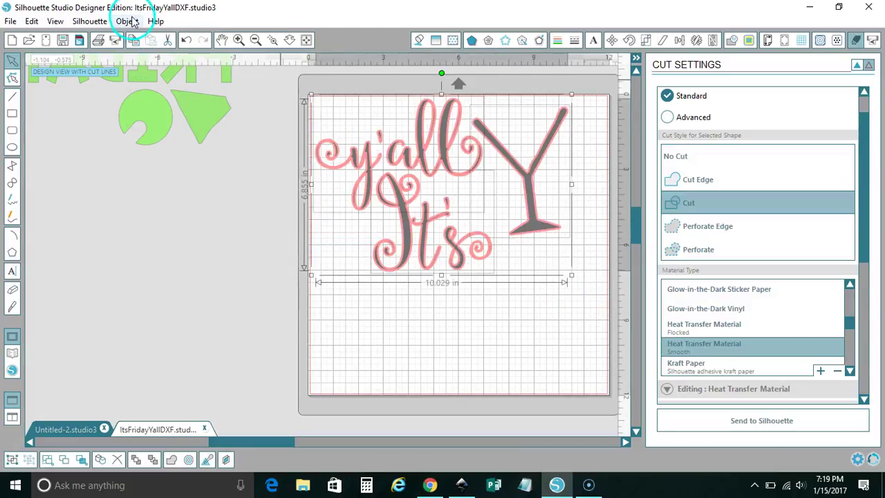
left_click(127, 21)
mouse_move(152, 69)
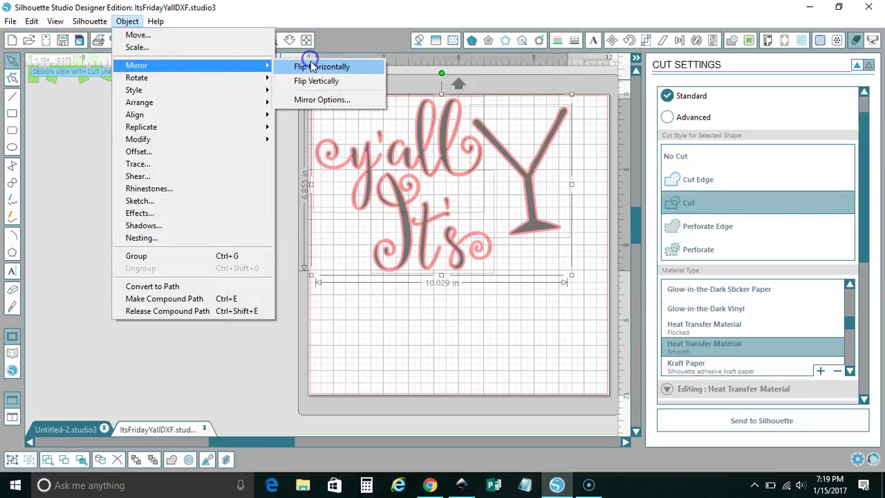
left_click(311, 66)
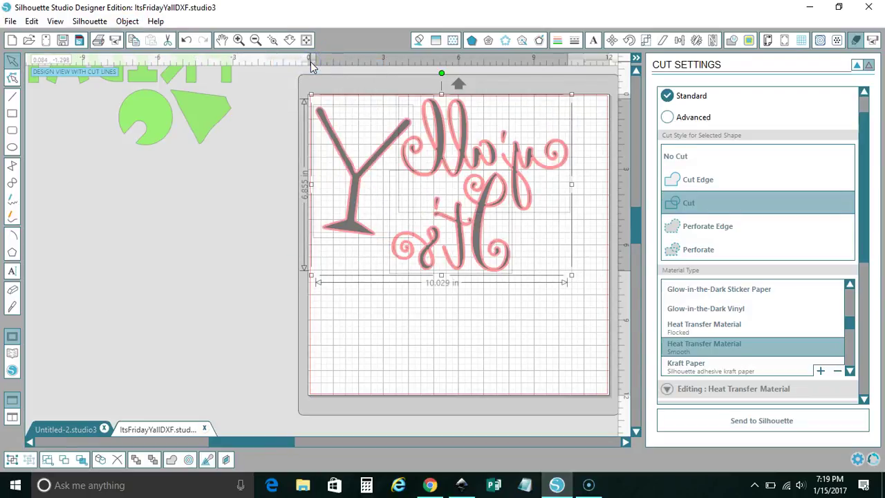
left_click(468, 322)
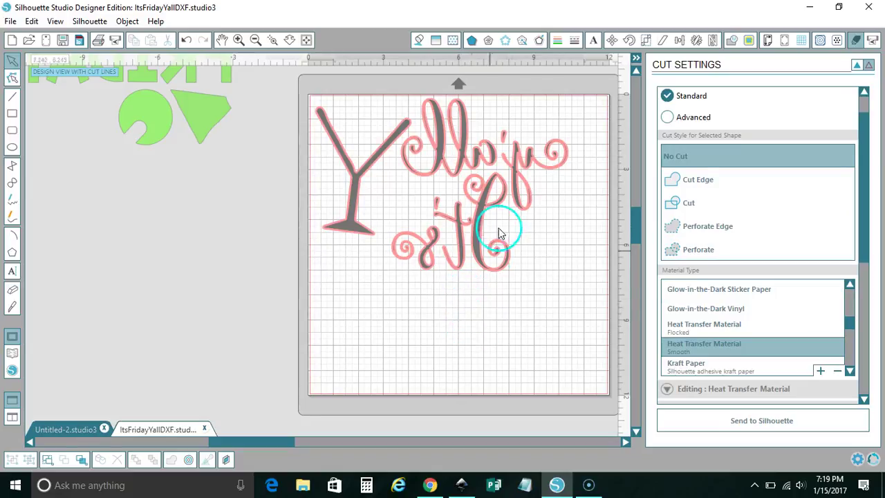
Set the black pieces to be cut along their lines, and move the glass, It's and y'all off the page
left_click(692, 210)
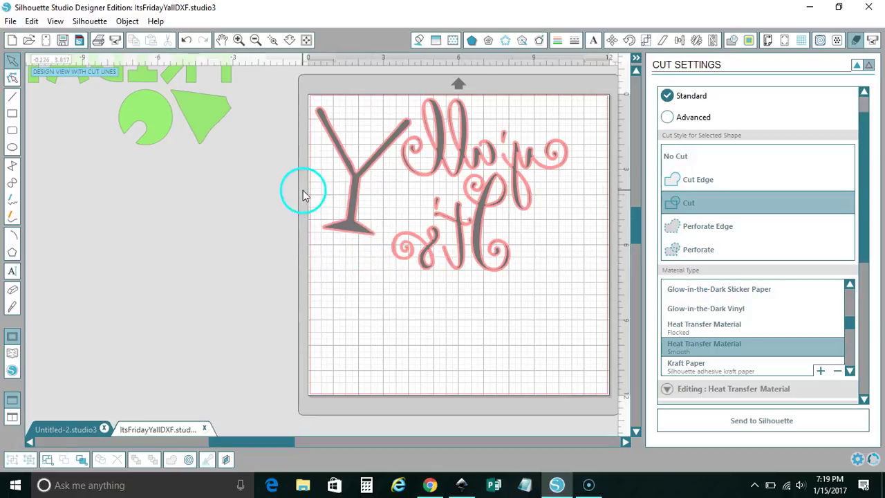
left_click_drag(343, 178, 194, 354)
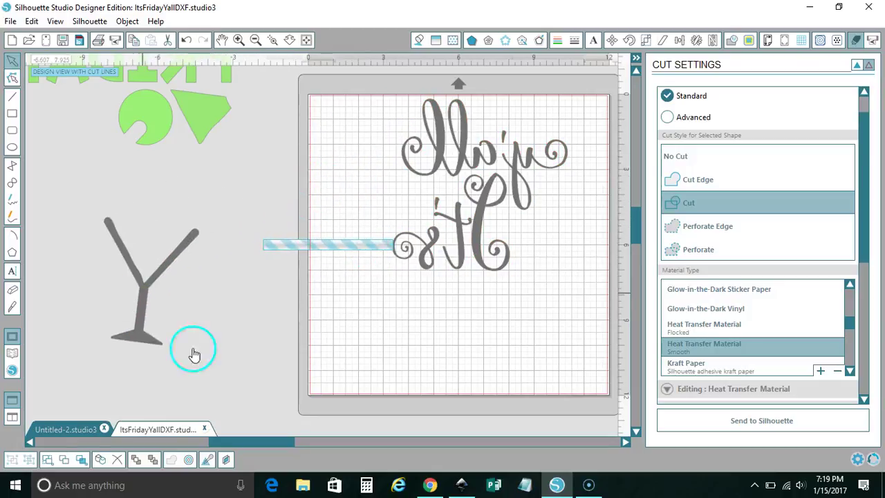
left_click(260, 406)
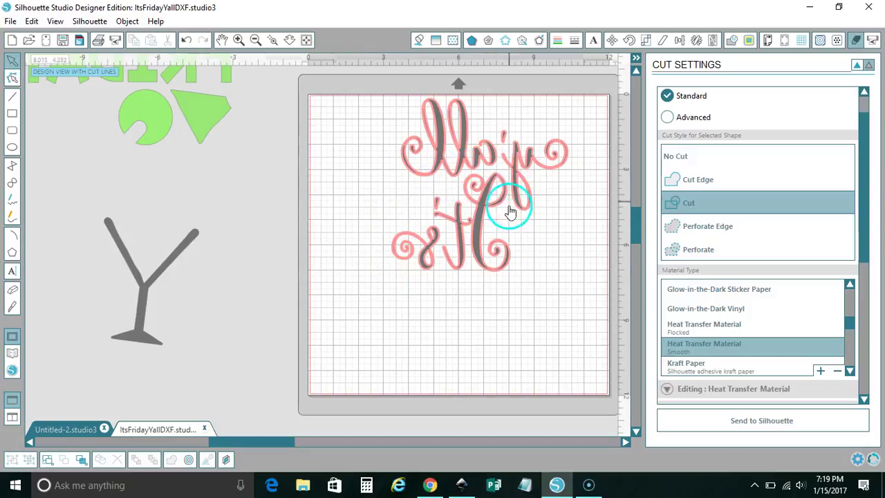
left_click_drag(509, 281, 268, 358)
left_click_drag(460, 121, 283, 152)
Separate the green drink piece and the green lime slice beside the page
left_click_drag(190, 103, 234, 106)
left_click_drag(168, 126, 164, 199)
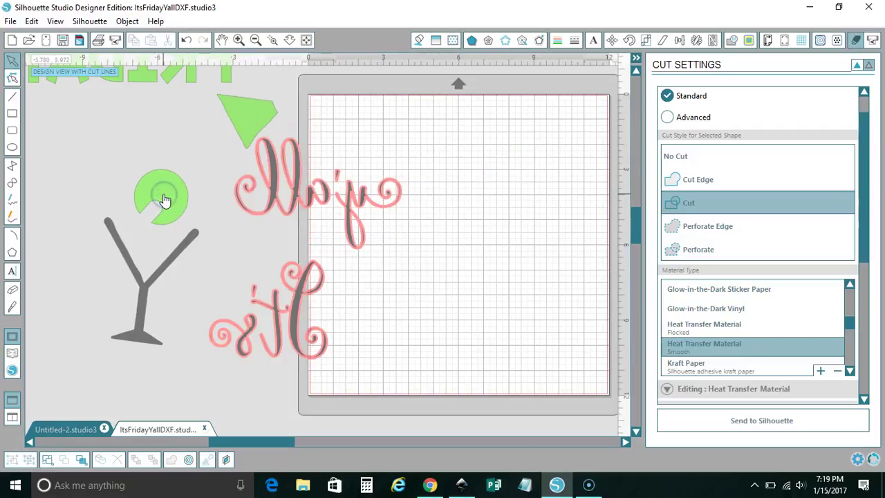
left_click_drag(263, 442, 231, 449)
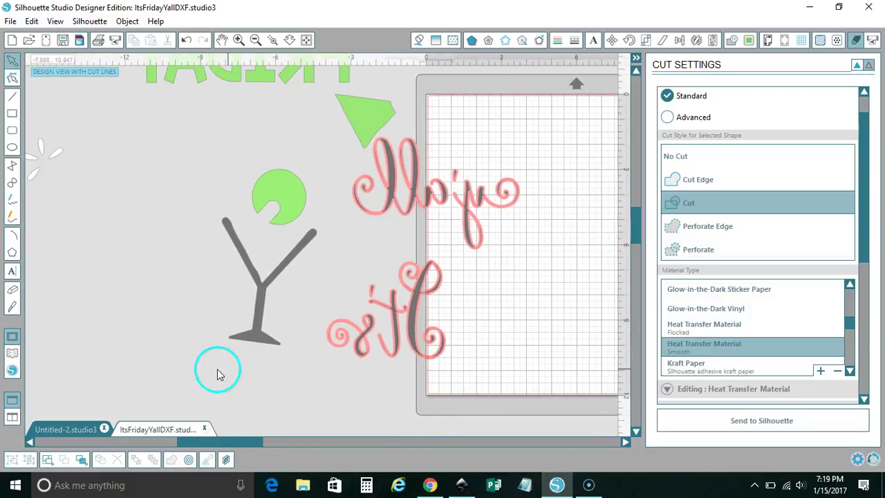
scroll(227, 388, "right", 3)
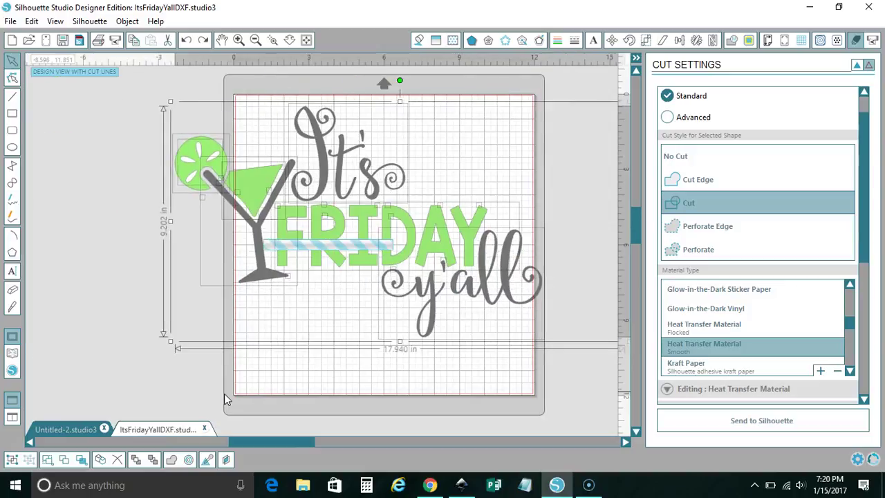
Scale the complete design down to about 11.2 by 7.1 in and position it in the upper part of the page
left_click_drag(196, 332, 276, 287)
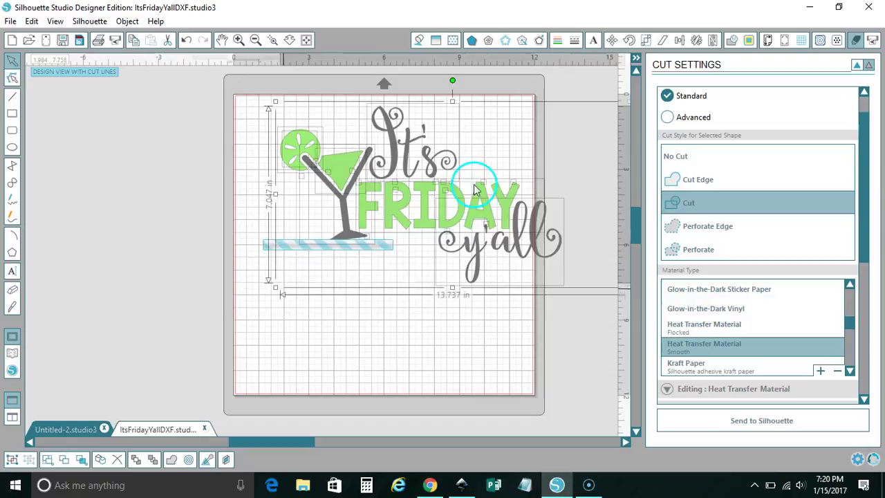
left_click_drag(478, 209, 440, 211)
left_click(488, 322)
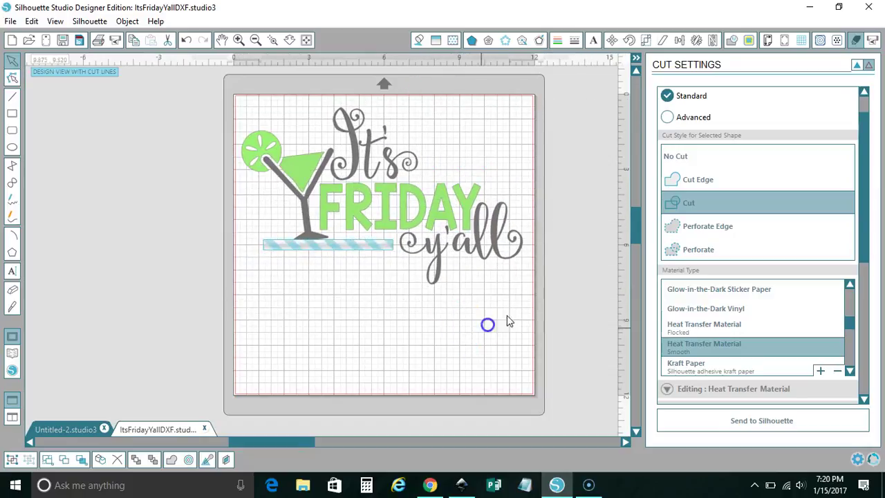
left_click_drag(537, 329, 221, 105)
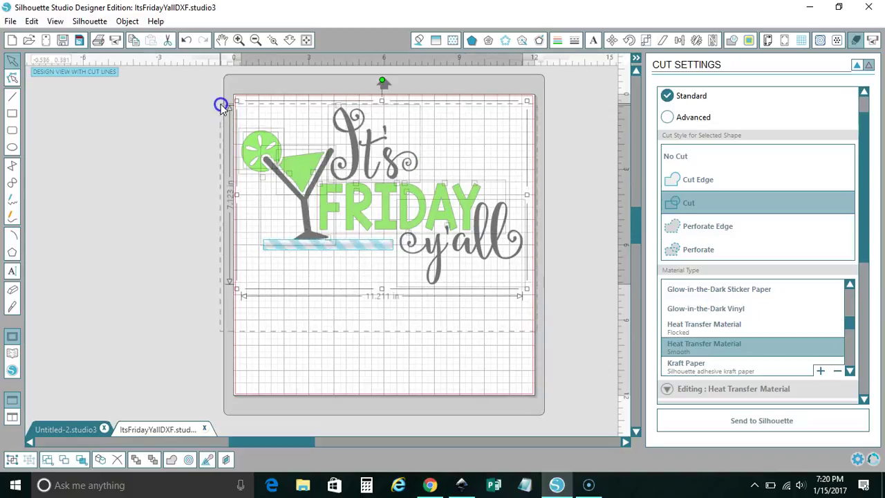
left_click_drag(403, 205, 405, 205)
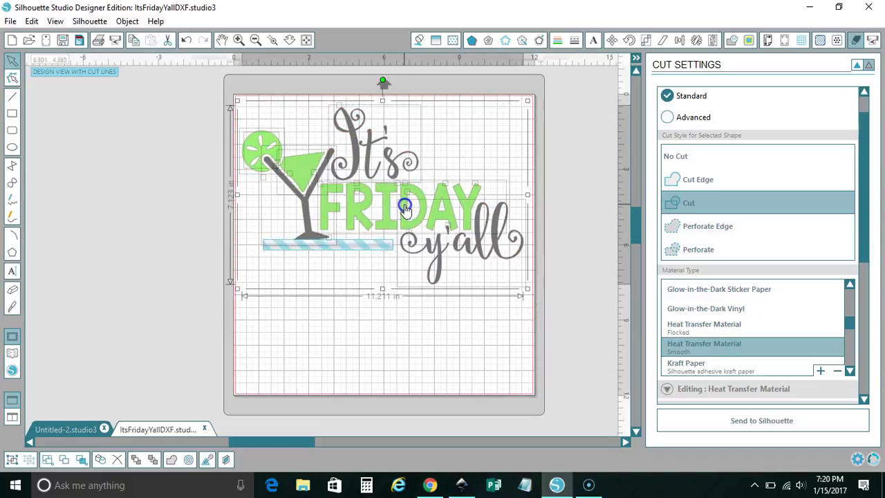
left_click(415, 357)
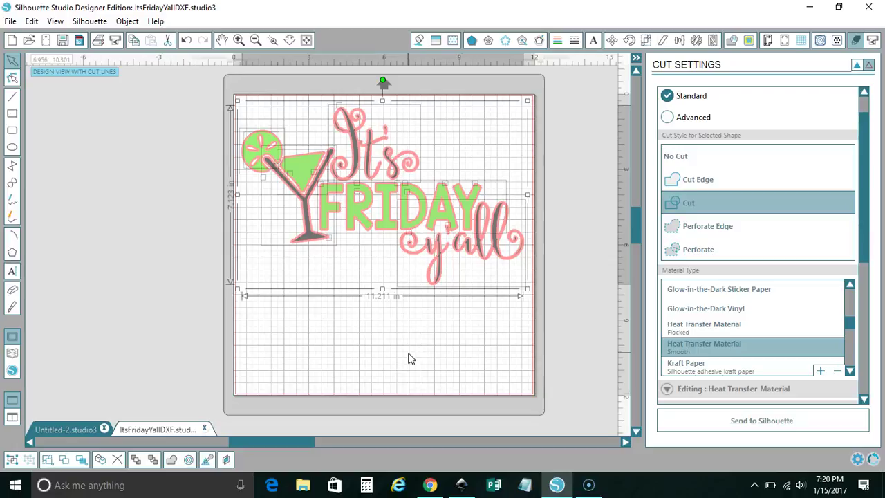
left_click(406, 337)
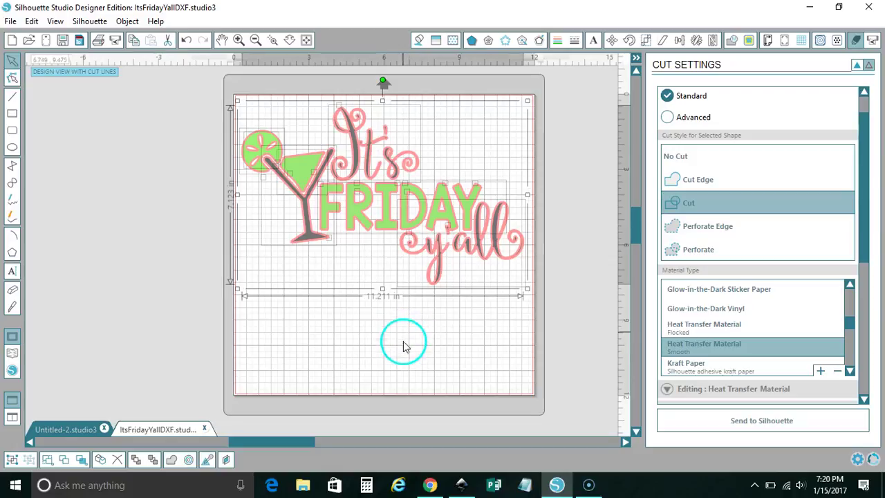
Move FRIDAY, y'all, the filled glass and the lime slice off the page, leaving only It's in place
left_click(364, 163)
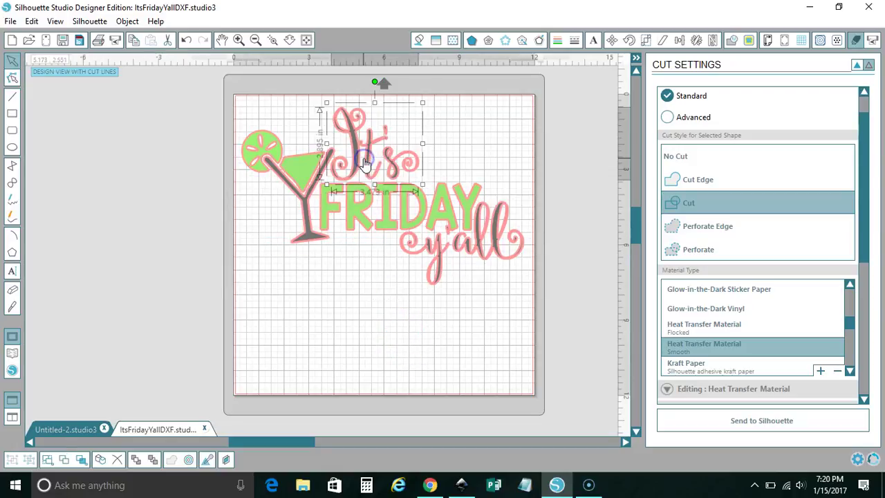
left_click(482, 270)
left_click(298, 220, "shift")
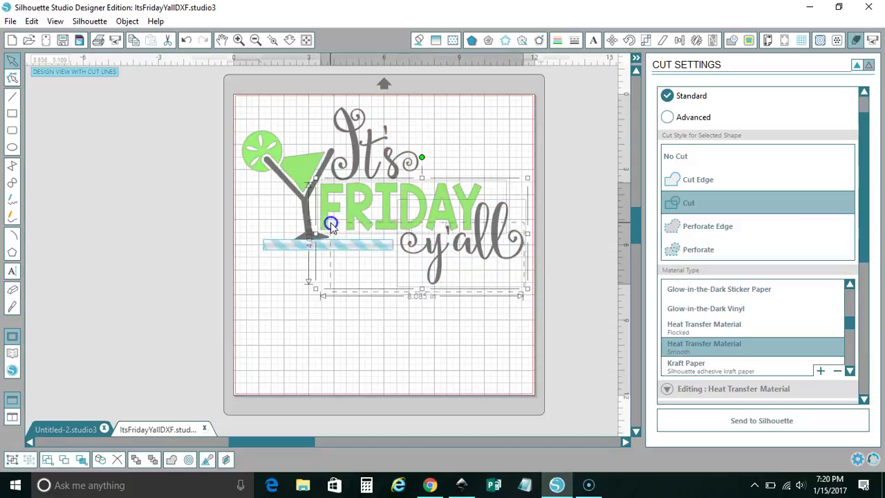
left_click(293, 235, "shift")
left_click_drag(293, 235, 14, 274)
left_click_drag(283, 190, 56, 182)
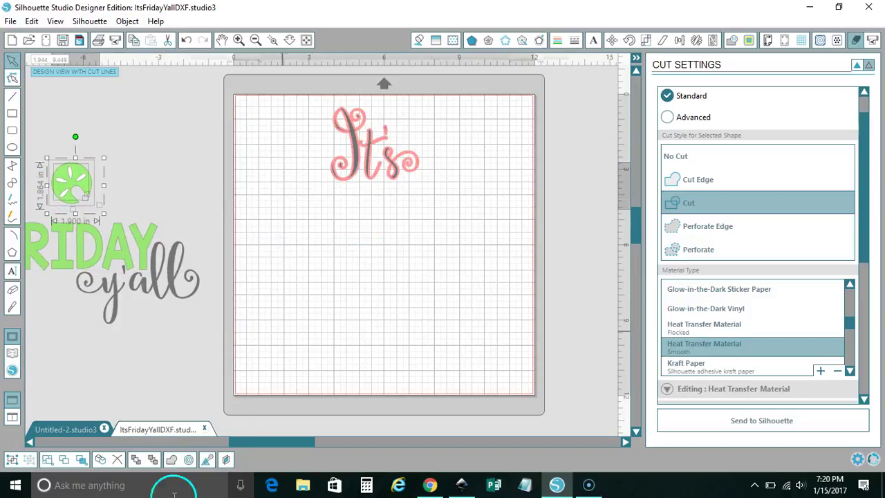
Bring FRIDAY back directly beneath It's and place y'all below the end of FRIDAY
left_click(223, 443)
mouse_move(222, 448)
left_mouse_down()
mouse_move(209, 450)
mouse_move(224, 450)
left_mouse_up()
left_click(214, 242)
left_click_drag(214, 242, 485, 210)
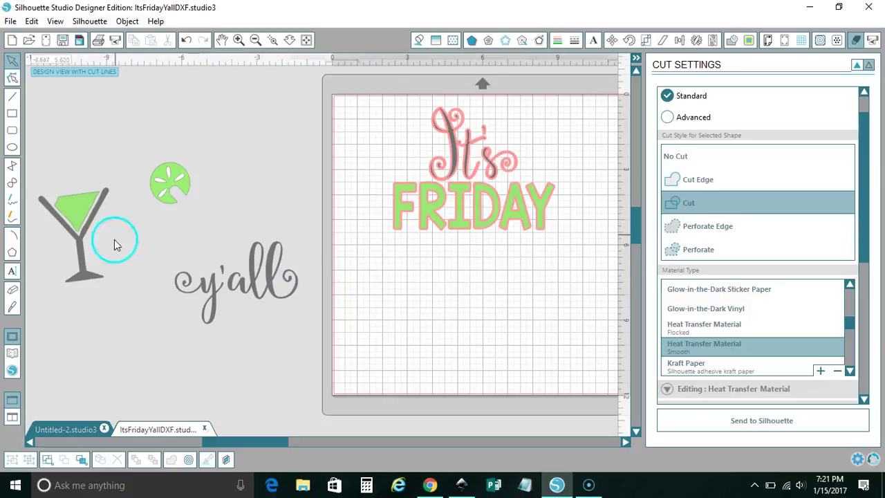
left_click_drag(221, 275, 528, 247)
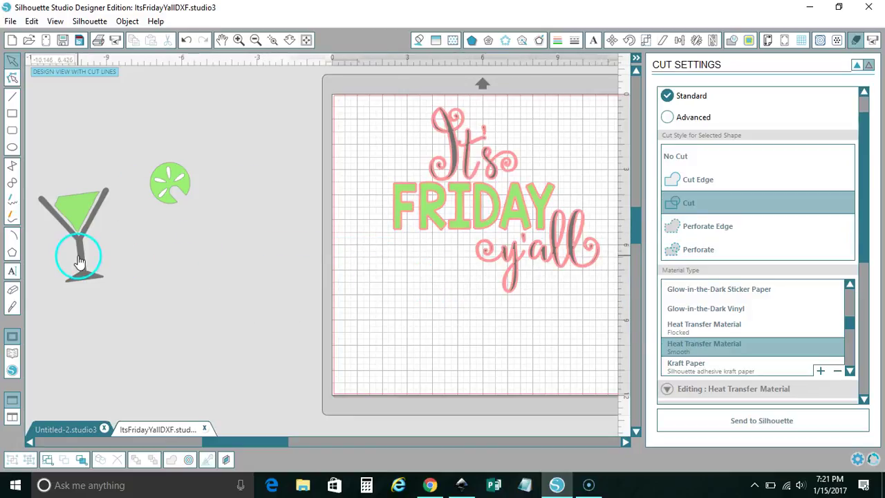
Rebuild the cocktail in front of FRIDAY, placing the glass, its green drink and the lime slice on the rim
left_click_drag(83, 250, 375, 223)
left_click(119, 204)
left_click_drag(73, 208, 370, 170)
left_click(187, 178)
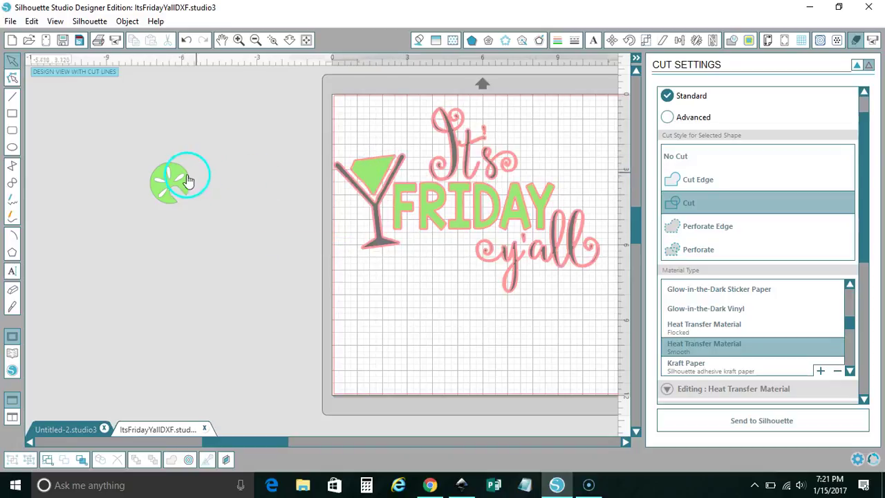
left_click_drag(204, 221, 134, 148)
left_click(174, 174)
left_click_drag(174, 173, 336, 145)
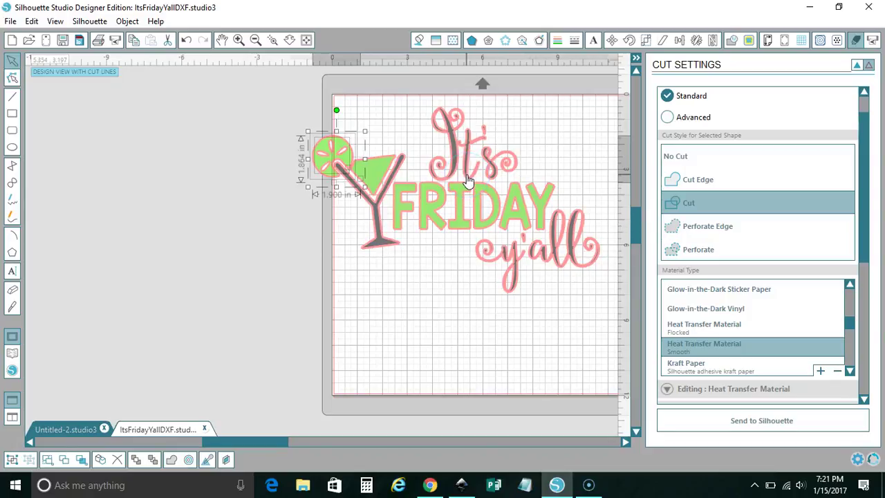
Select the whole reassembled design, shift it fully inside the page and deselect it
key("ctrl+z")
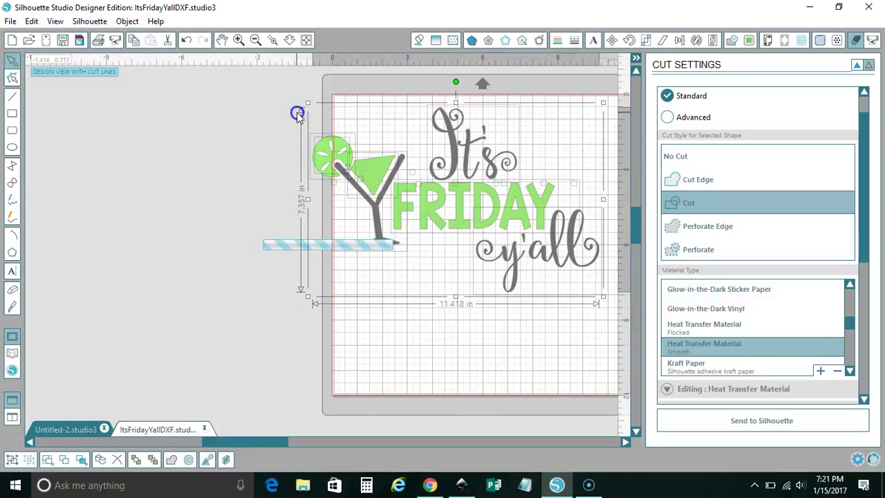
left_click(218, 296)
left_click_drag(205, 441, 247, 440)
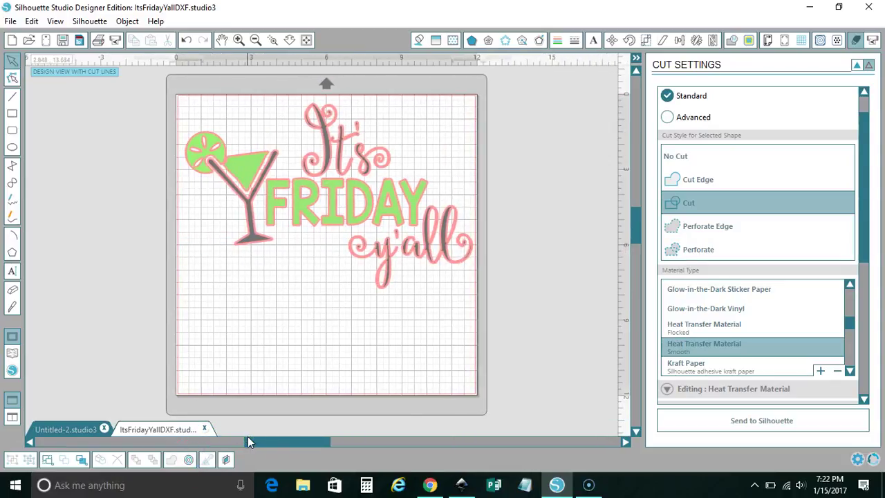